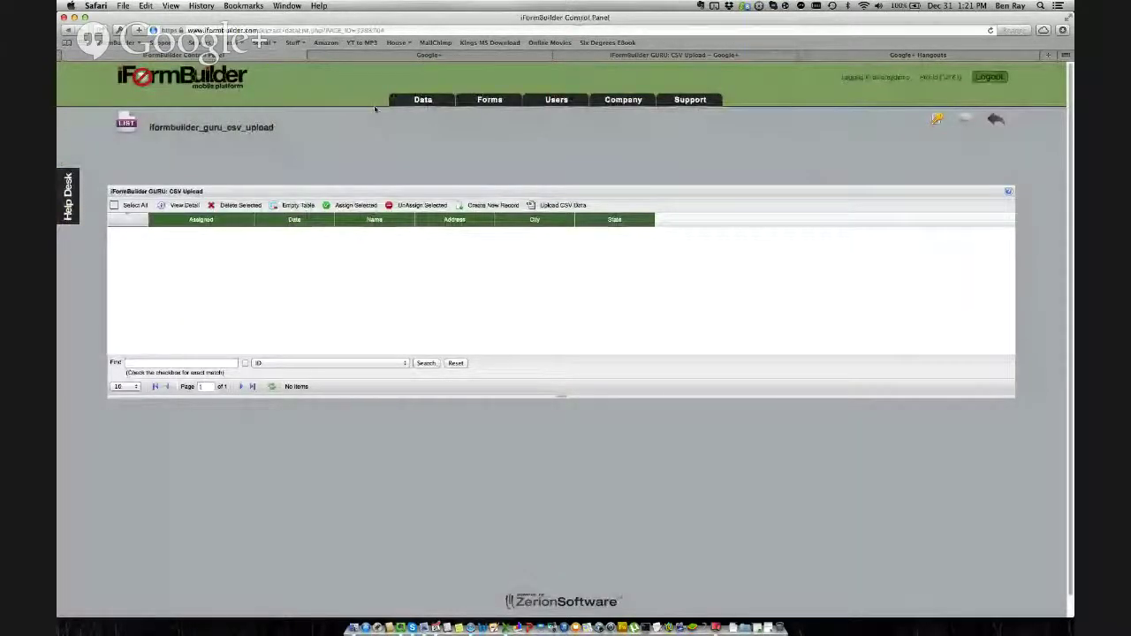
Open the form builder's list of editable forms.
mouse_move(489, 99)
left_click(492, 127)
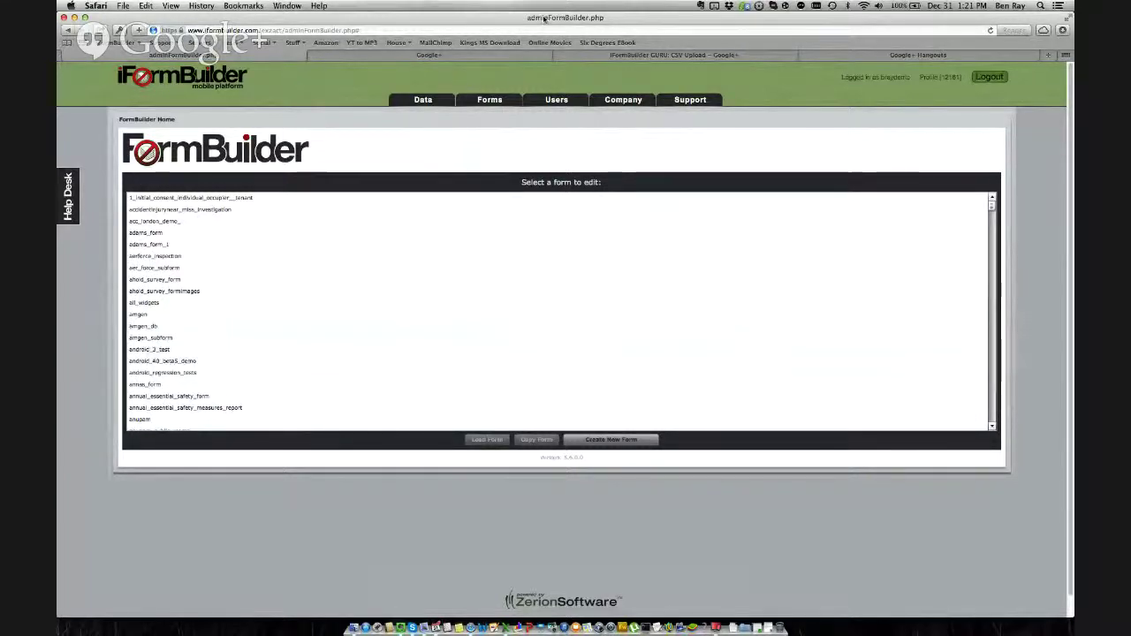
left_click_drag(545, 18, 1037, 18)
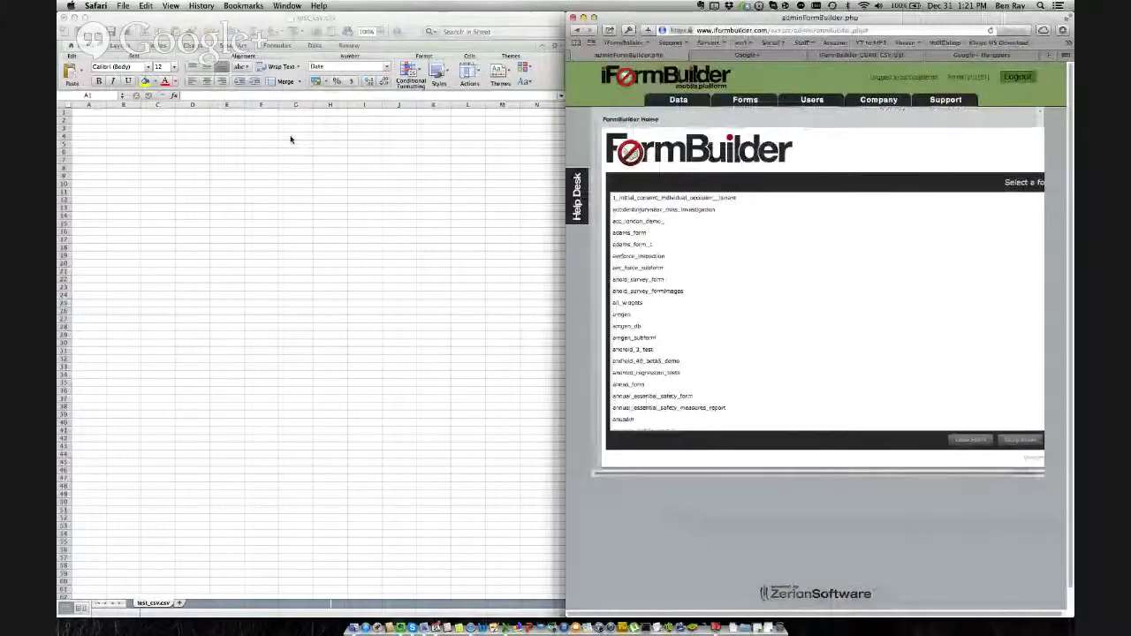
left_click(290, 139)
left_click(577, 140)
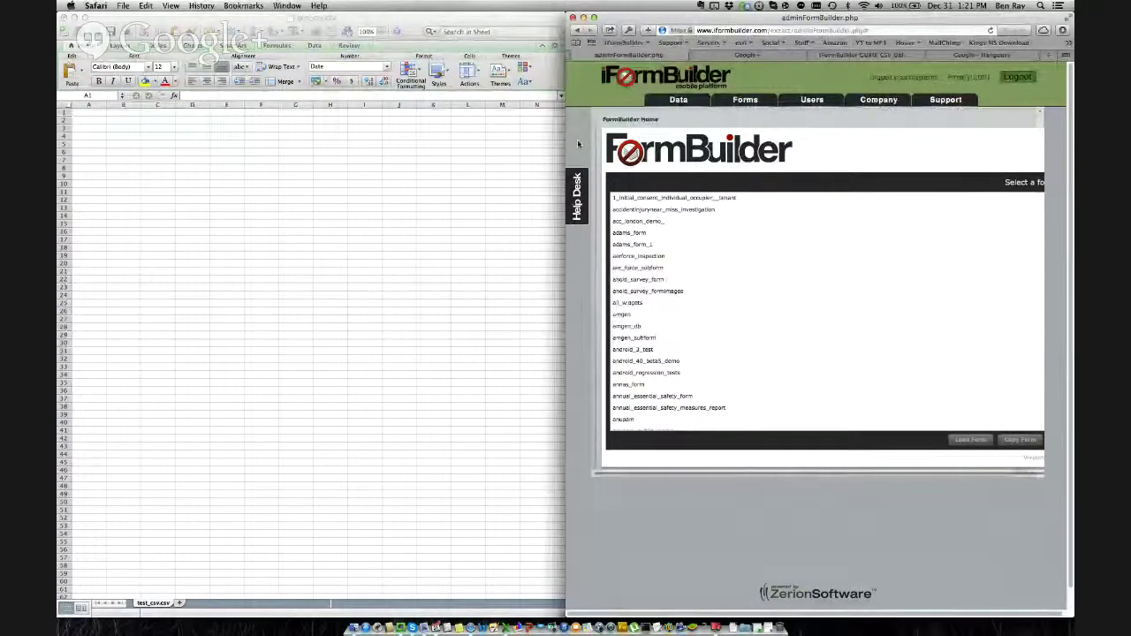
left_click(698, 232)
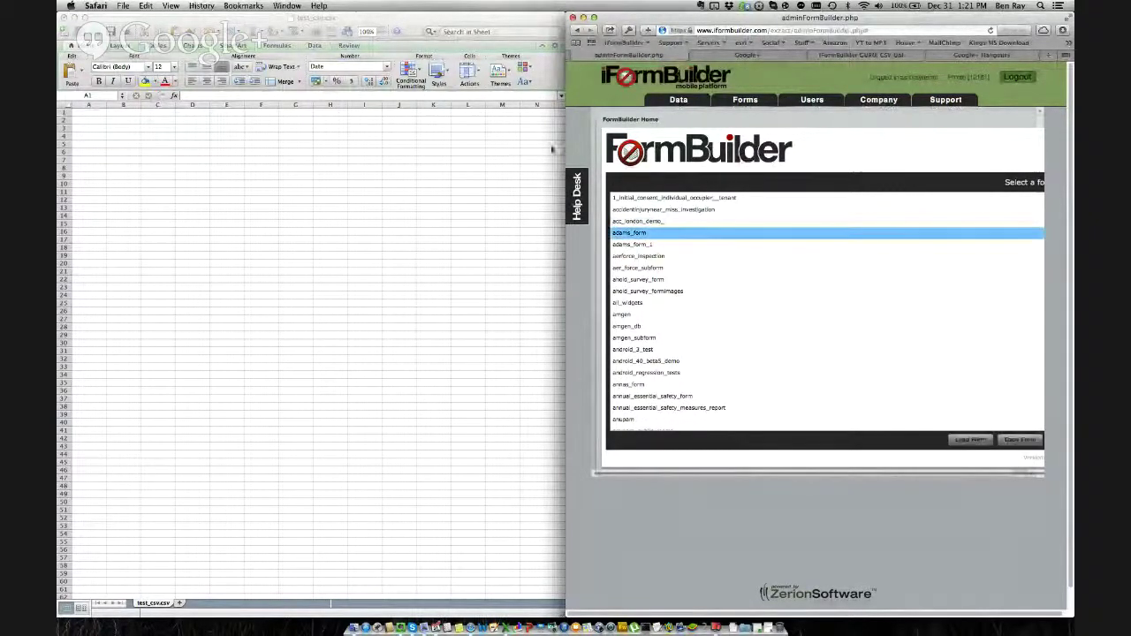
left_click_drag(452, 151, 163, 152)
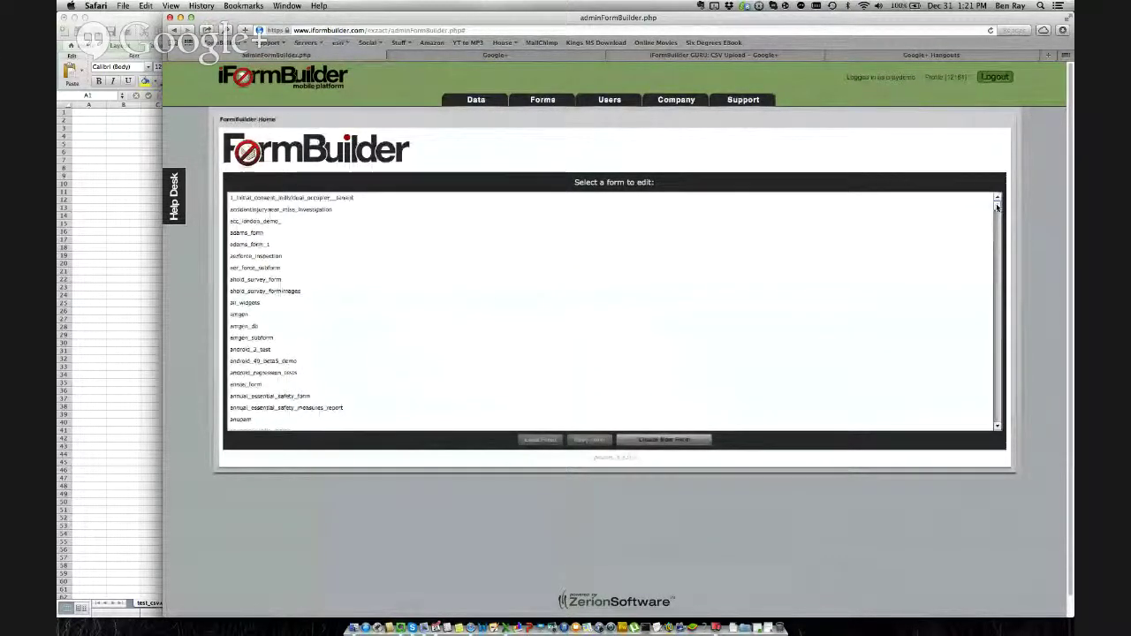
Find the form iformbuilder_guru_csv_upload in the form list and load it for editing.
left_click_drag(997, 207, 993, 286)
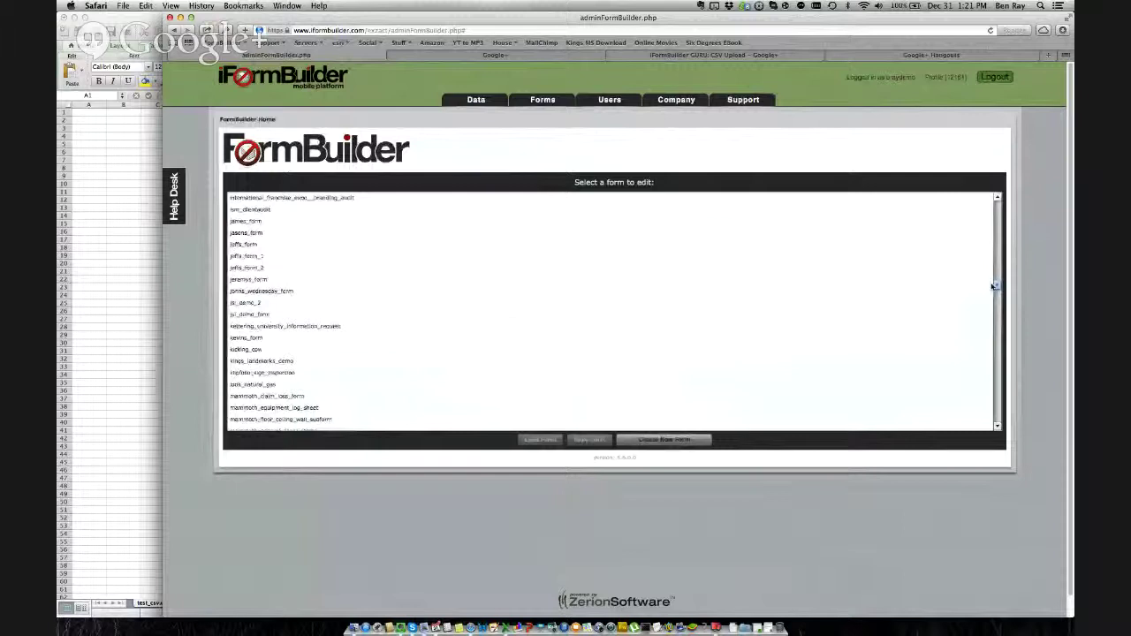
scroll(992, 286, "up", 2)
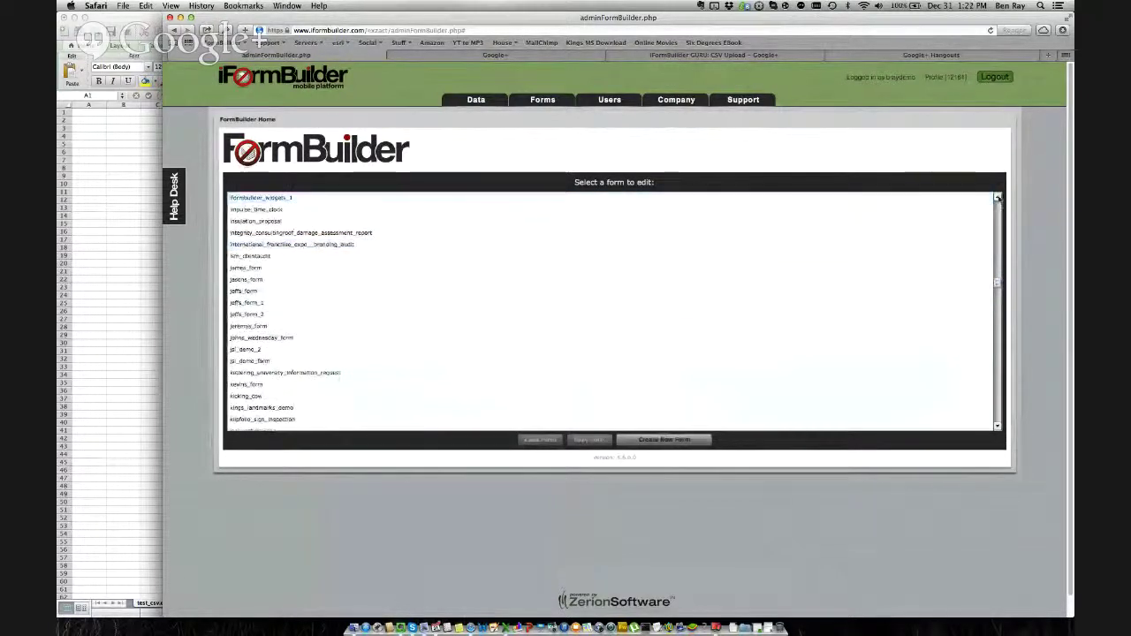
scroll(628, 250, "up", 2)
left_click(465, 221)
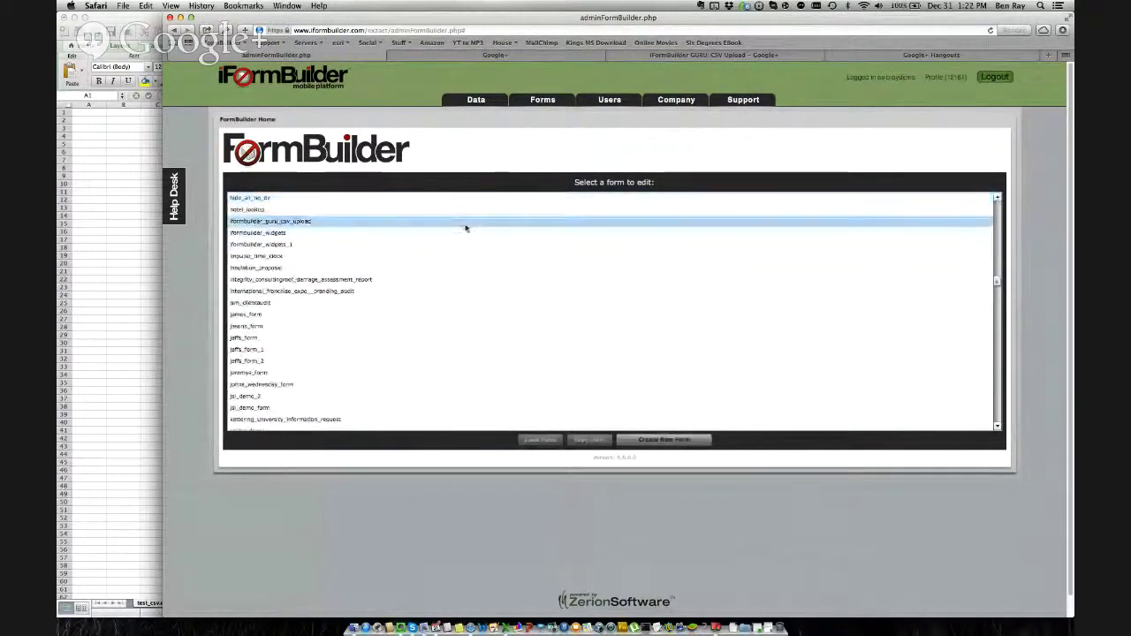
left_click(540, 439)
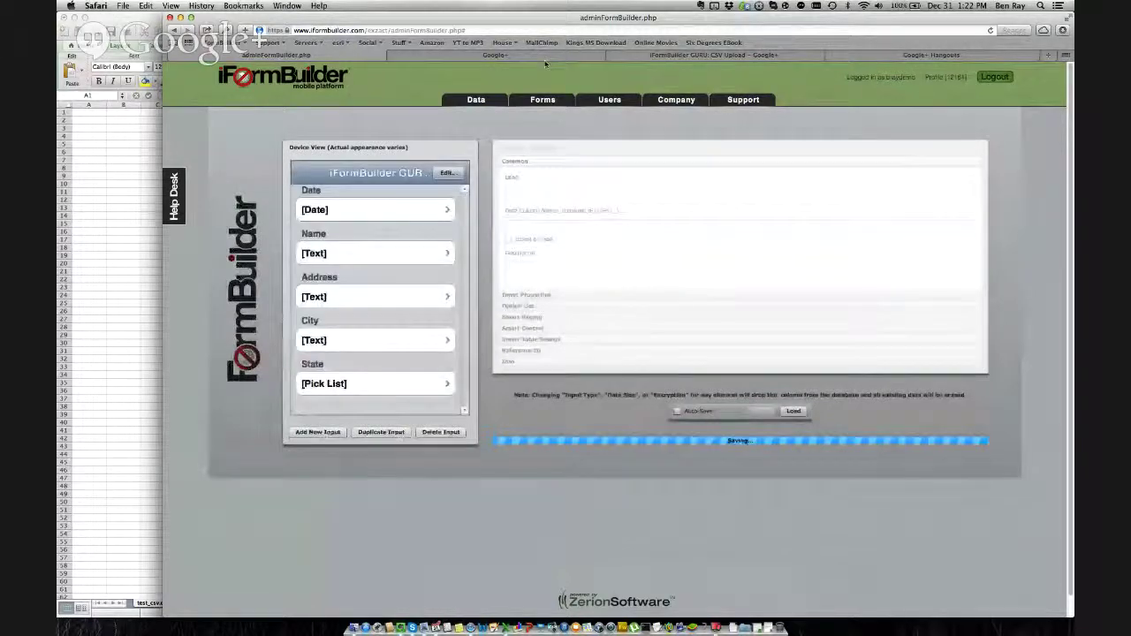
Place the form builder beside the test_csv.csv spreadsheet and copy the Date element's data column name, date1, into cell A1.
left_click_drag(546, 64, 948, 63)
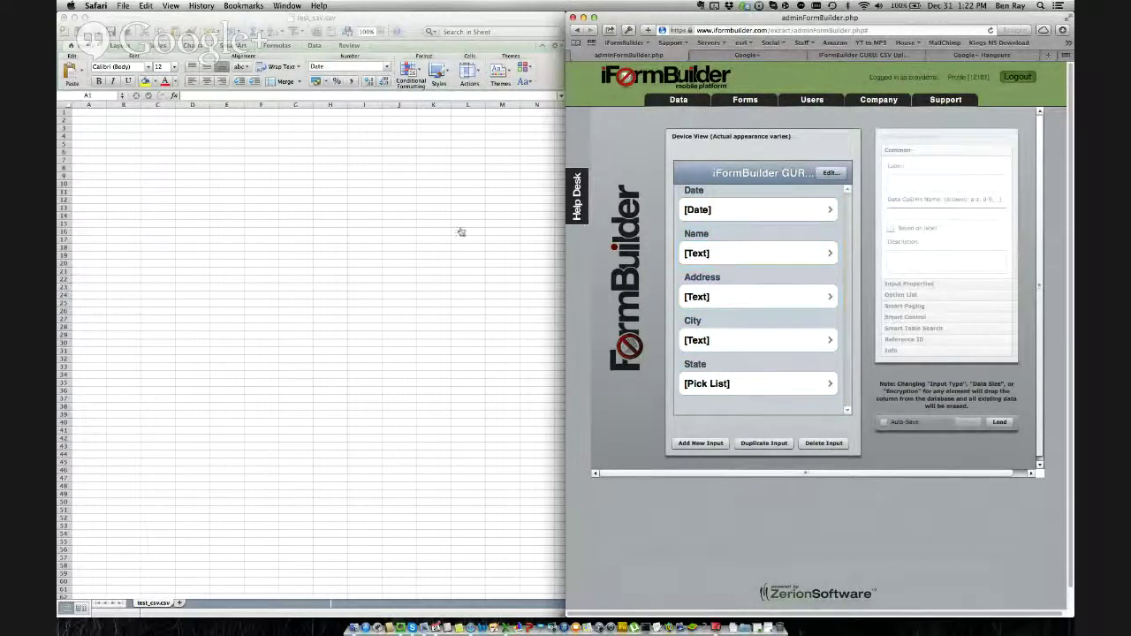
left_click(724, 218)
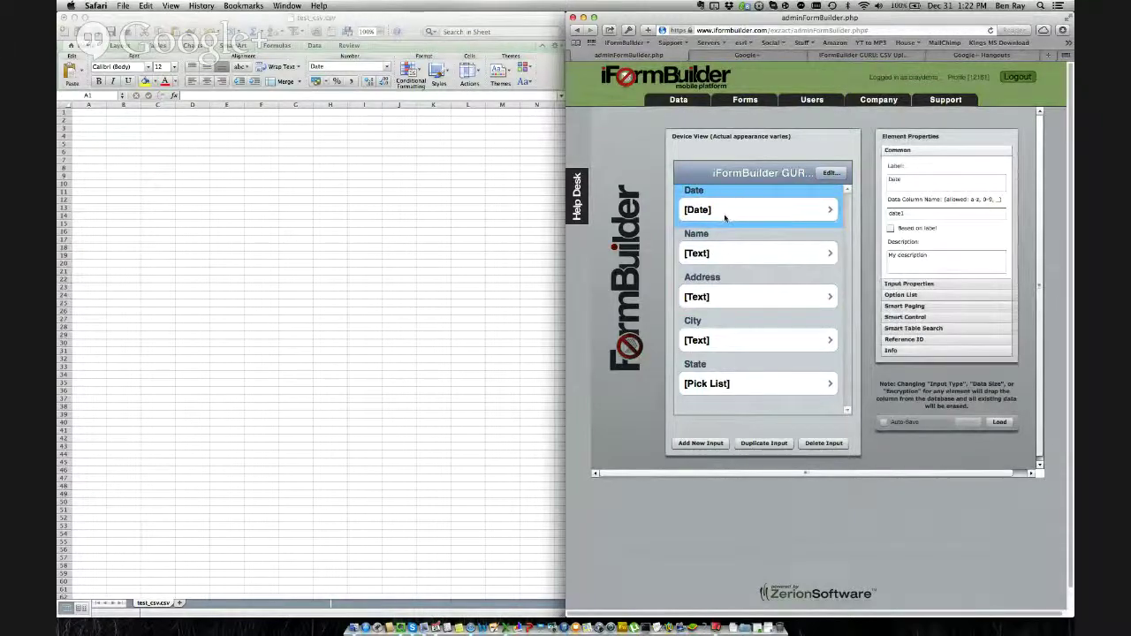
left_click(199, 171)
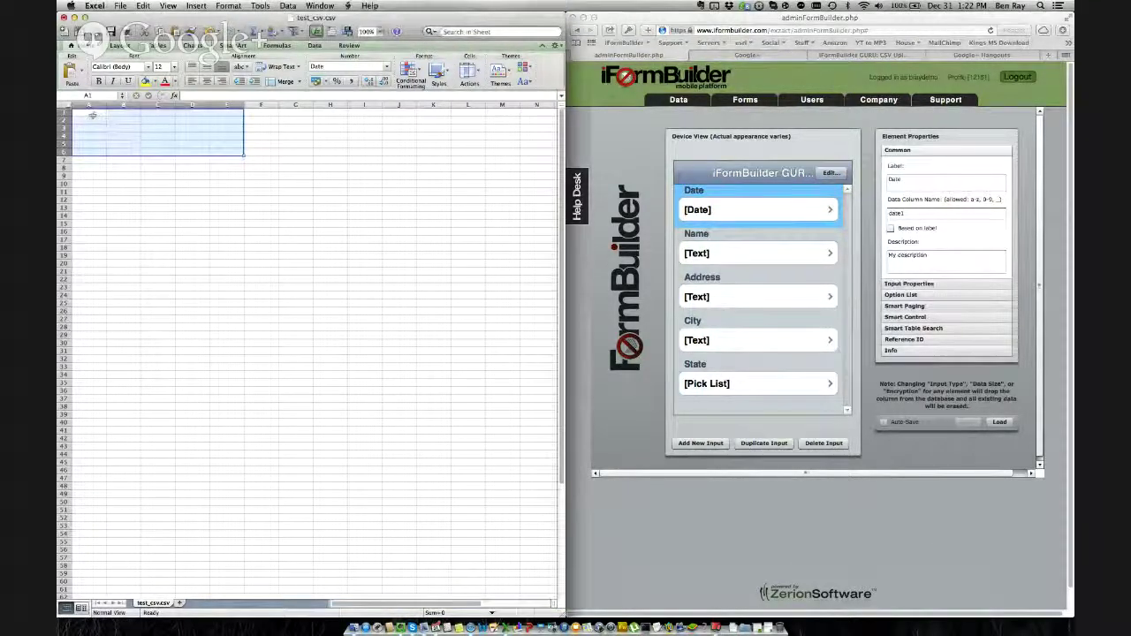
left_click(90, 112)
left_click(965, 218)
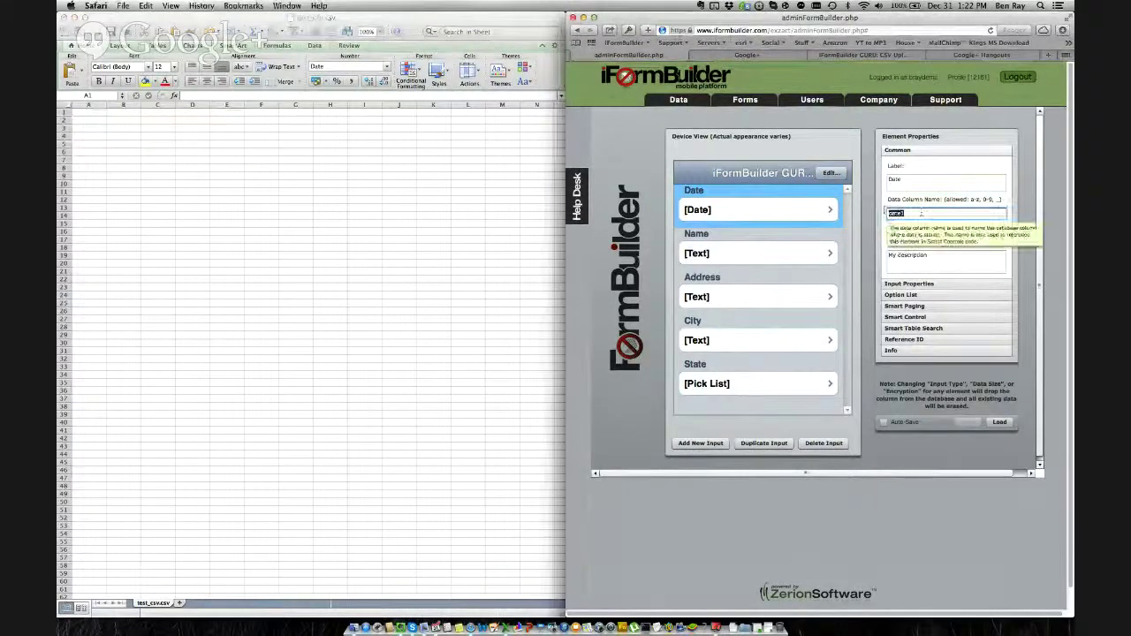
double_click(936, 213)
key("super+c")
left_click(126, 146)
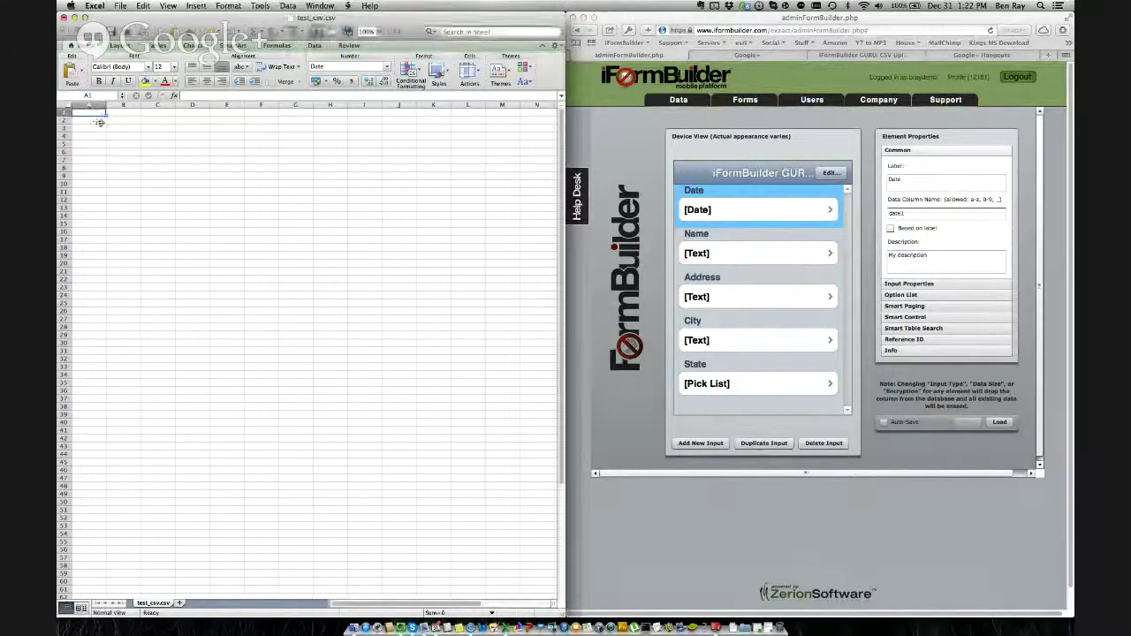
key("super+v")
Copy the Name element's data column name, name, into cell B1 of the spreadsheet.
left_click(126, 113)
left_click(759, 241)
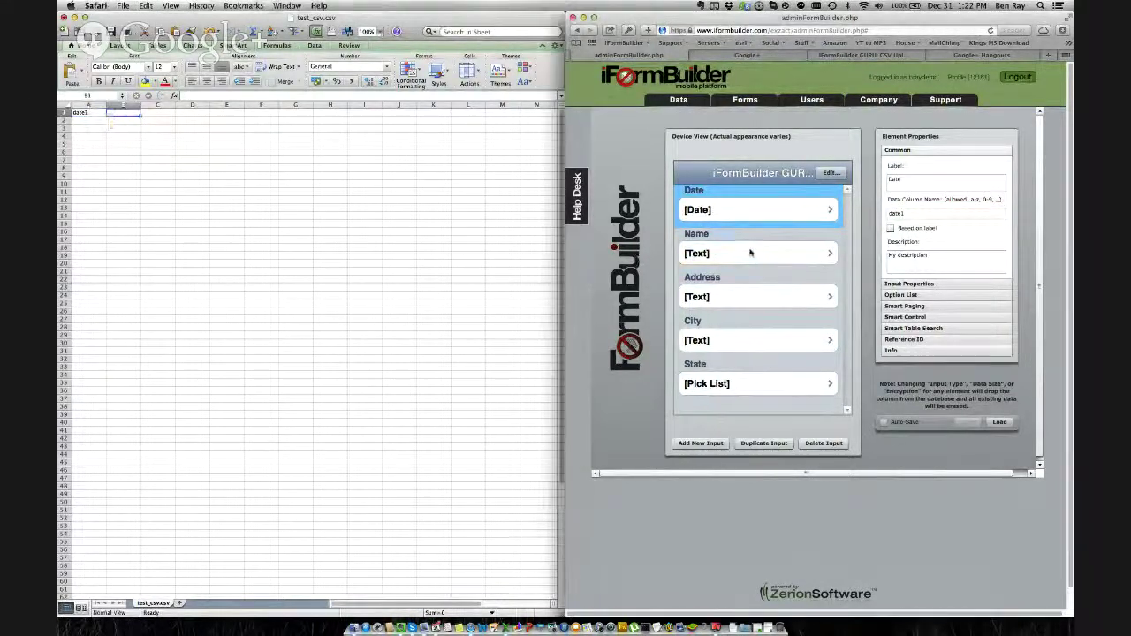
double_click(936, 213)
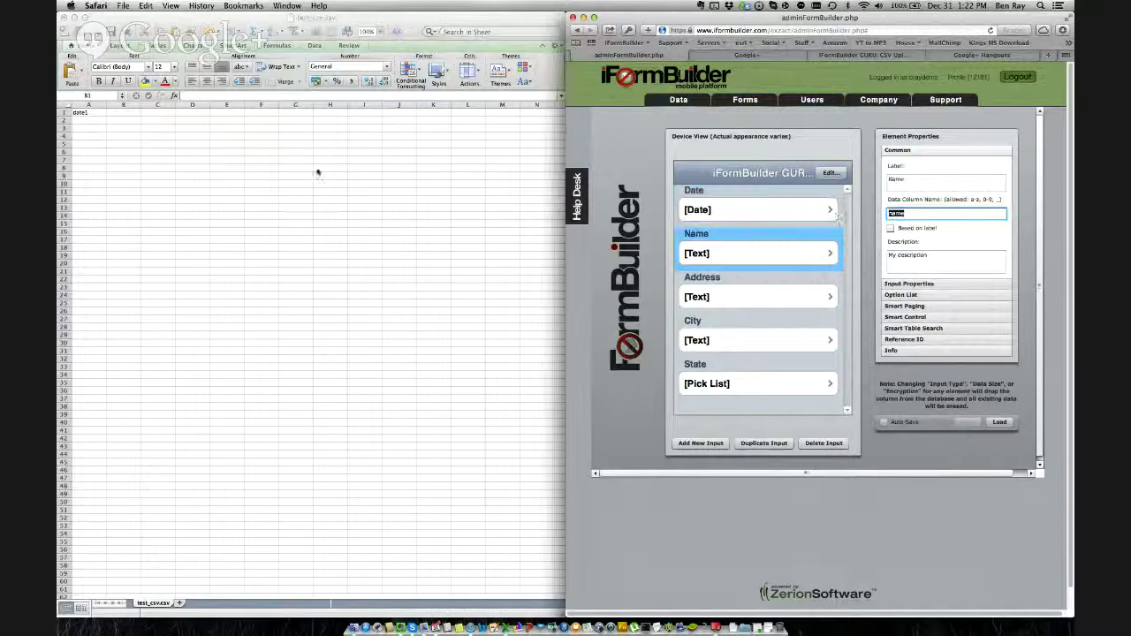
key("super+c")
left_click(132, 113)
key("super+v")
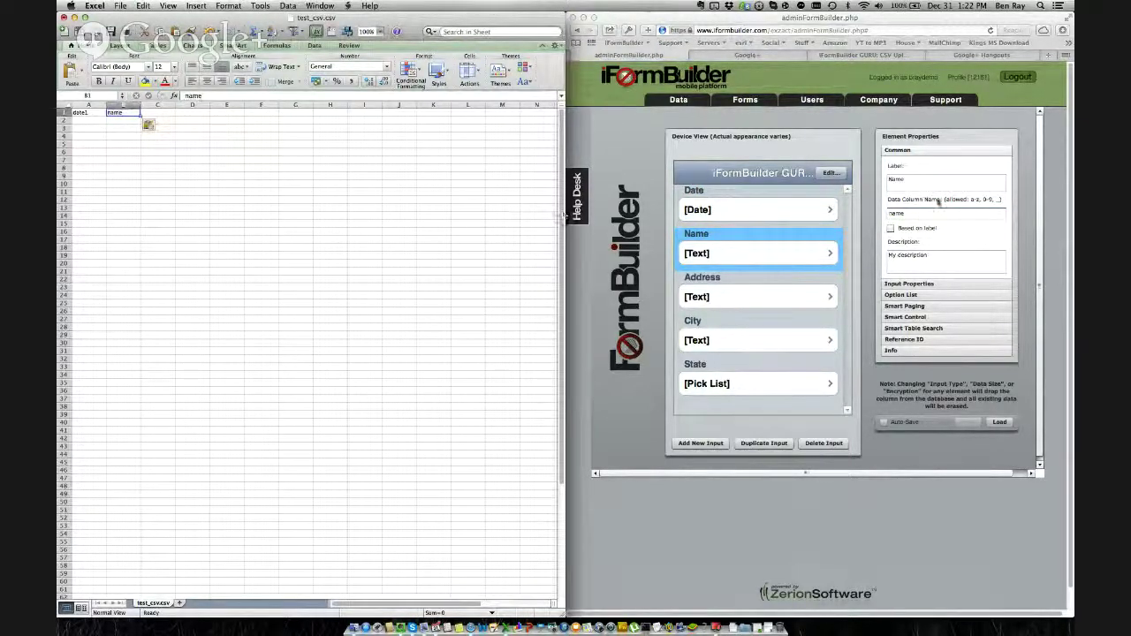
Copy the Address element's data column name, address, into cell C1 of the spreadsheet.
left_click(570, 215)
left_click(908, 212)
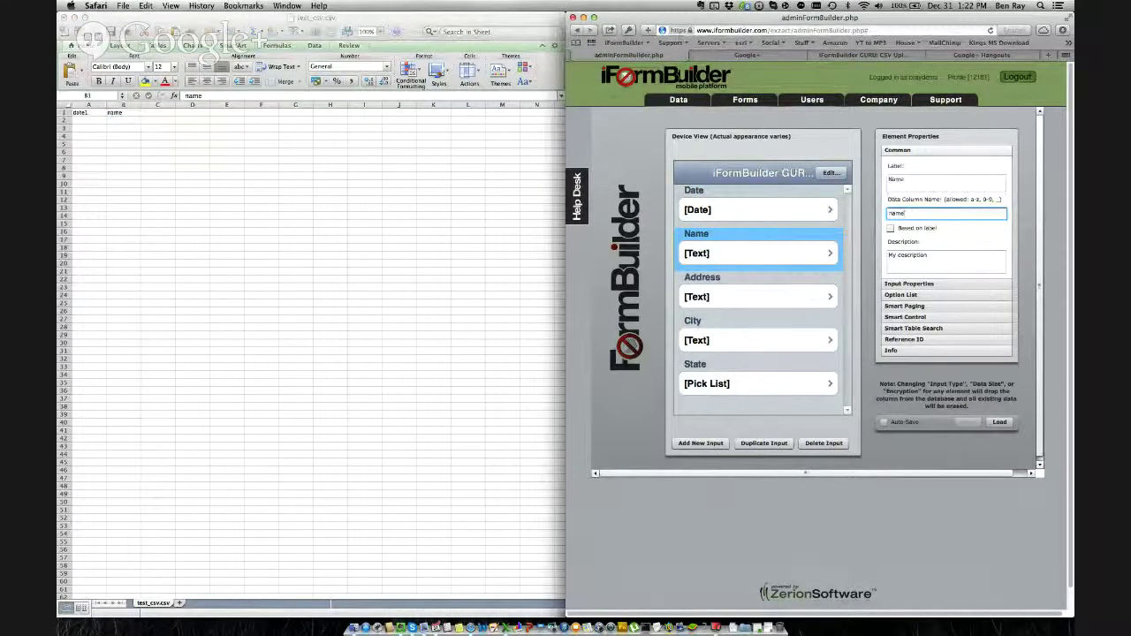
left_click(785, 292)
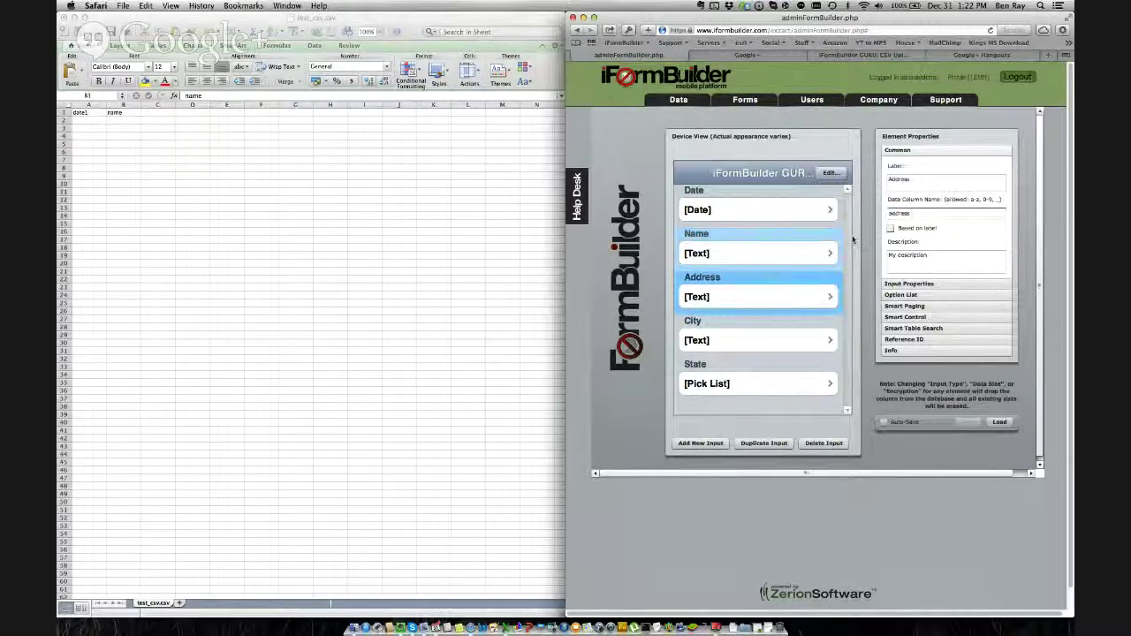
double_click(911, 213)
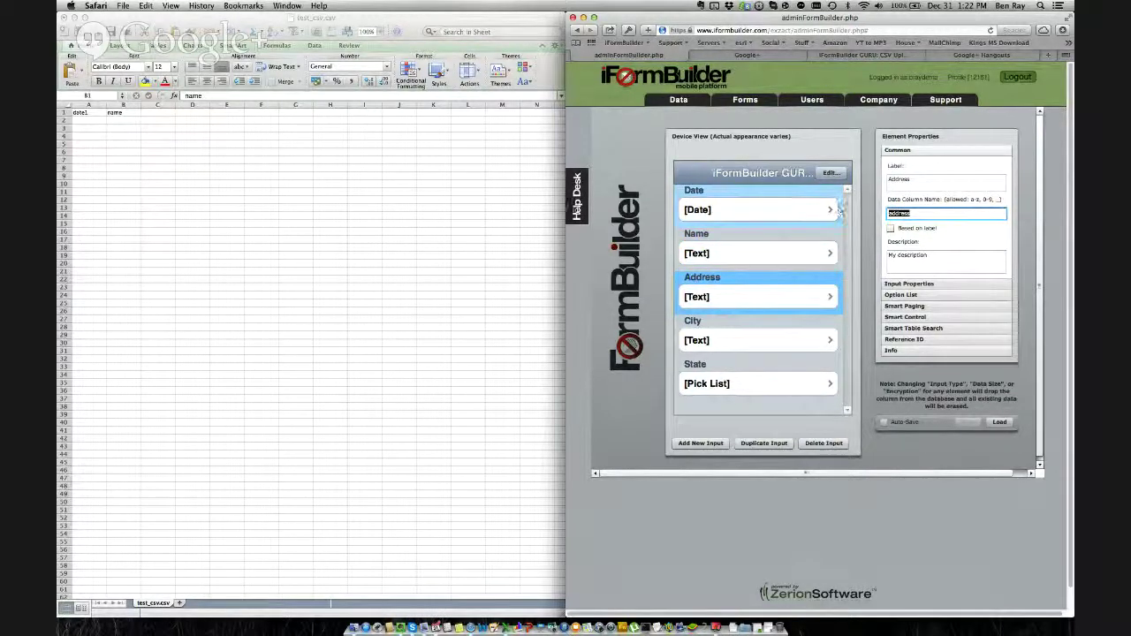
left_click(152, 113)
key("super+v")
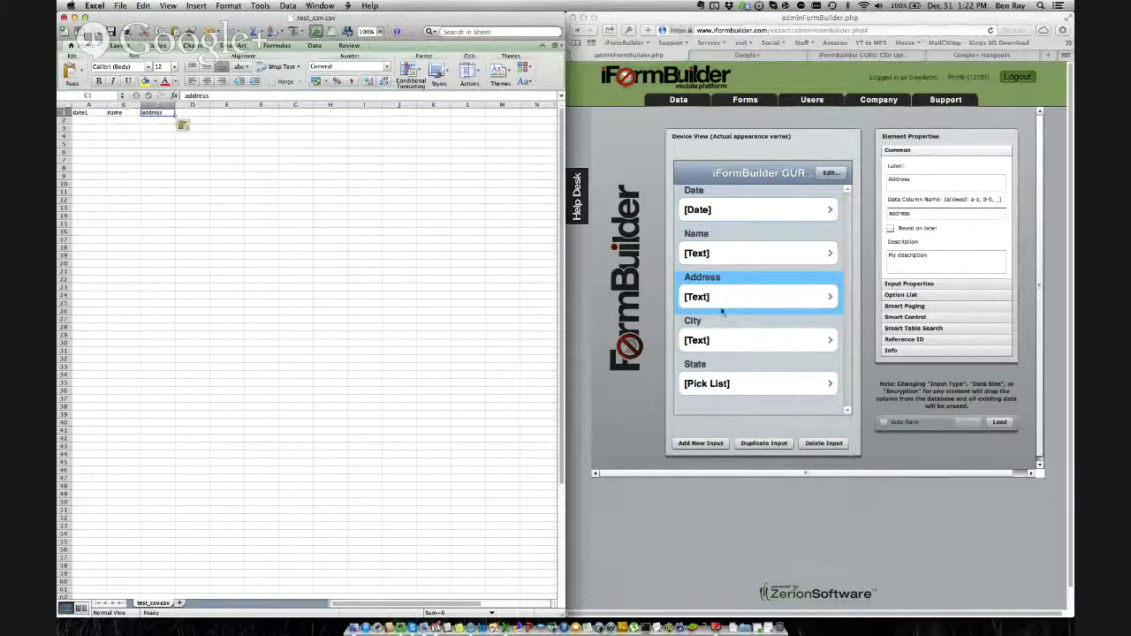
Copy the City element's data column name, city, into cell D1 of the spreadsheet.
left_click(732, 336)
double_click(899, 215)
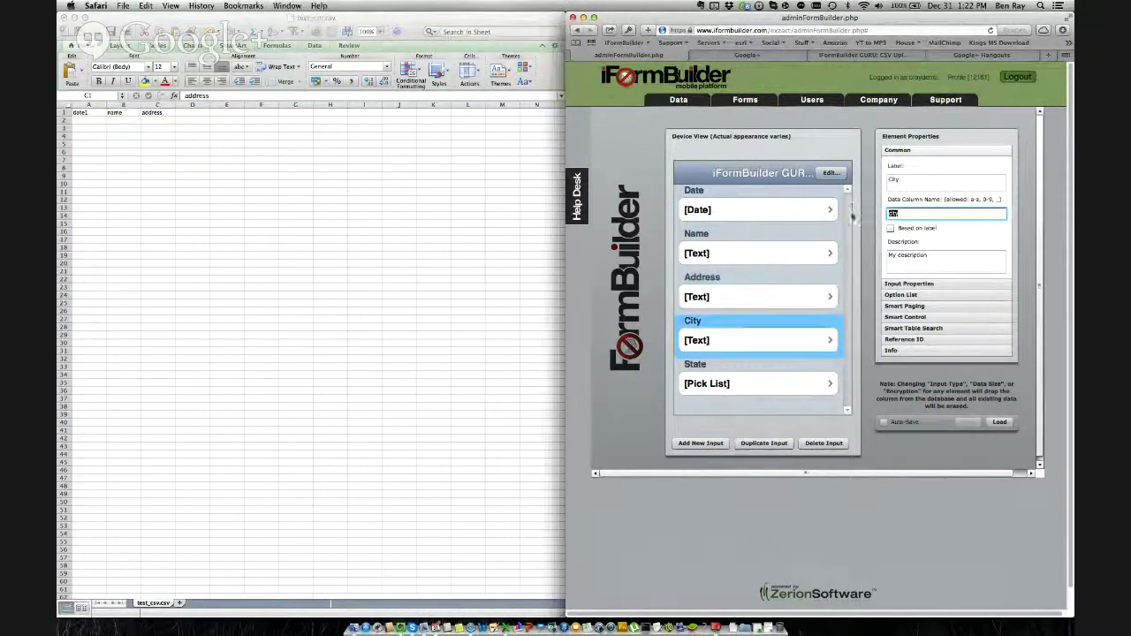
left_click(192, 112)
key("super+v")
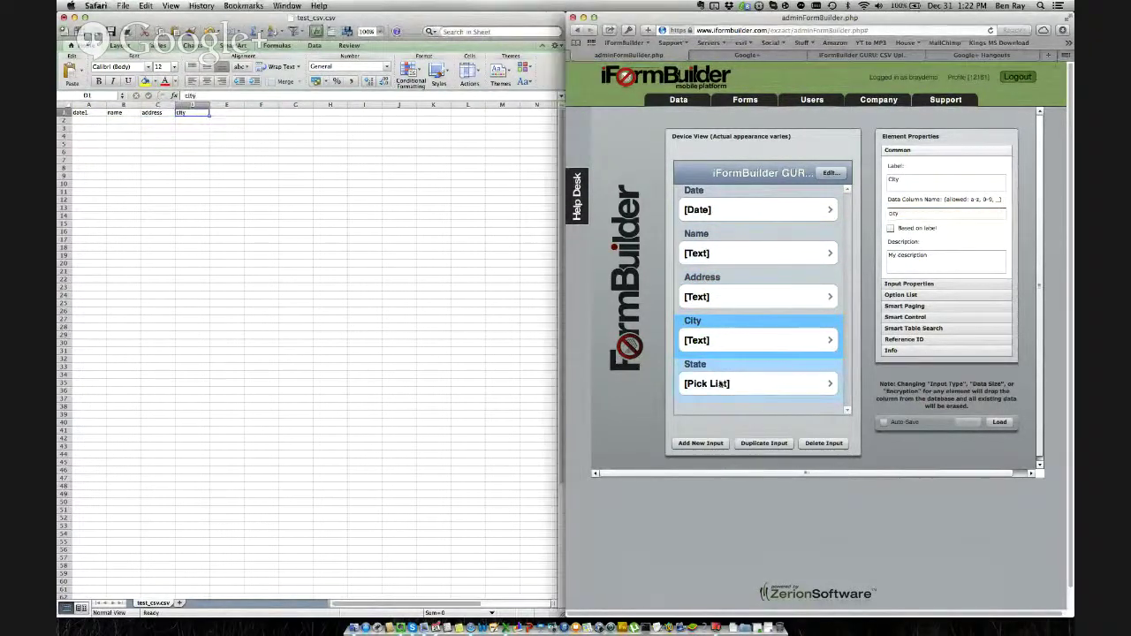
Copy the State element's data column name, state1, into cell E1 of the spreadsheet.
left_click(768, 380)
double_click(899, 213)
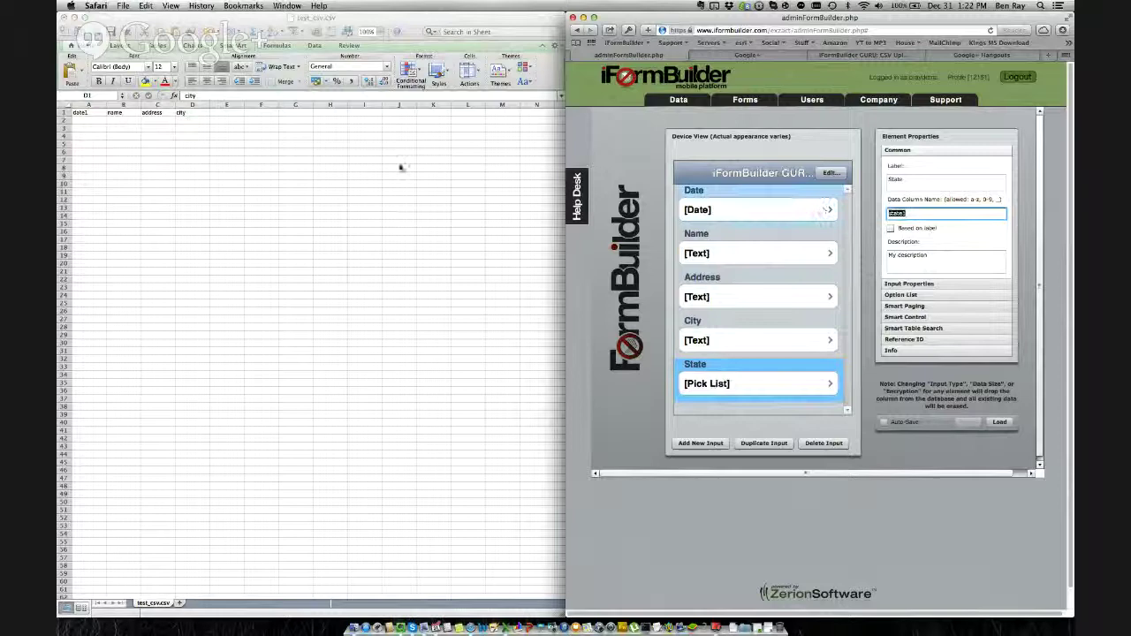
left_click(222, 113)
left_click(222, 112)
key("super+v")
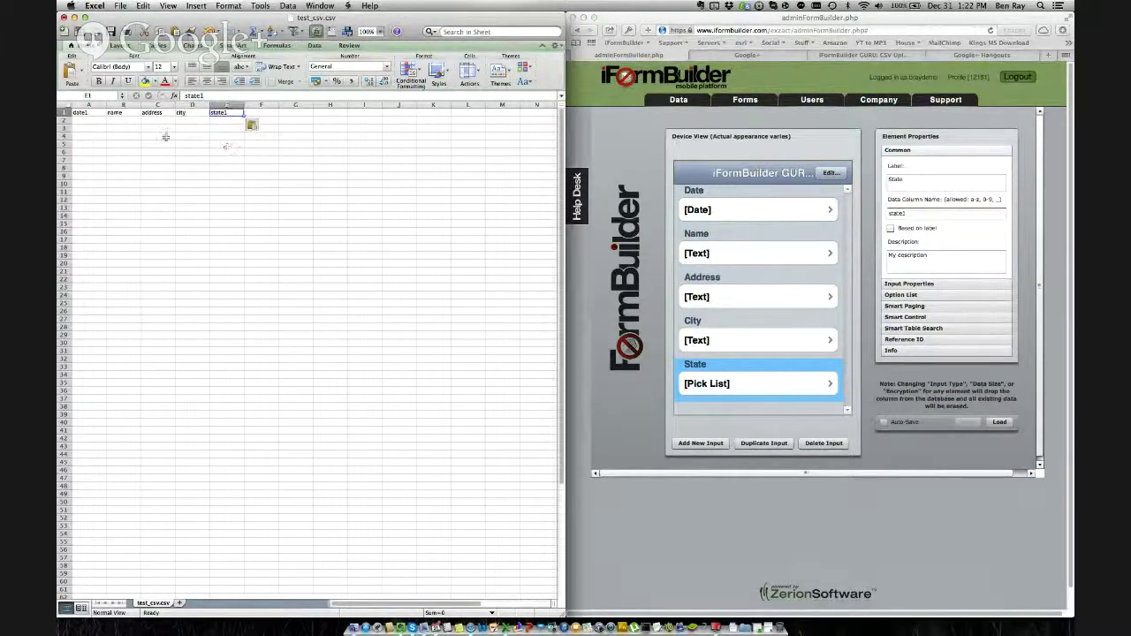
Enter the date 12/31/13 in cell A2 under the date1 header.
left_click(164, 134)
left_click(93, 121)
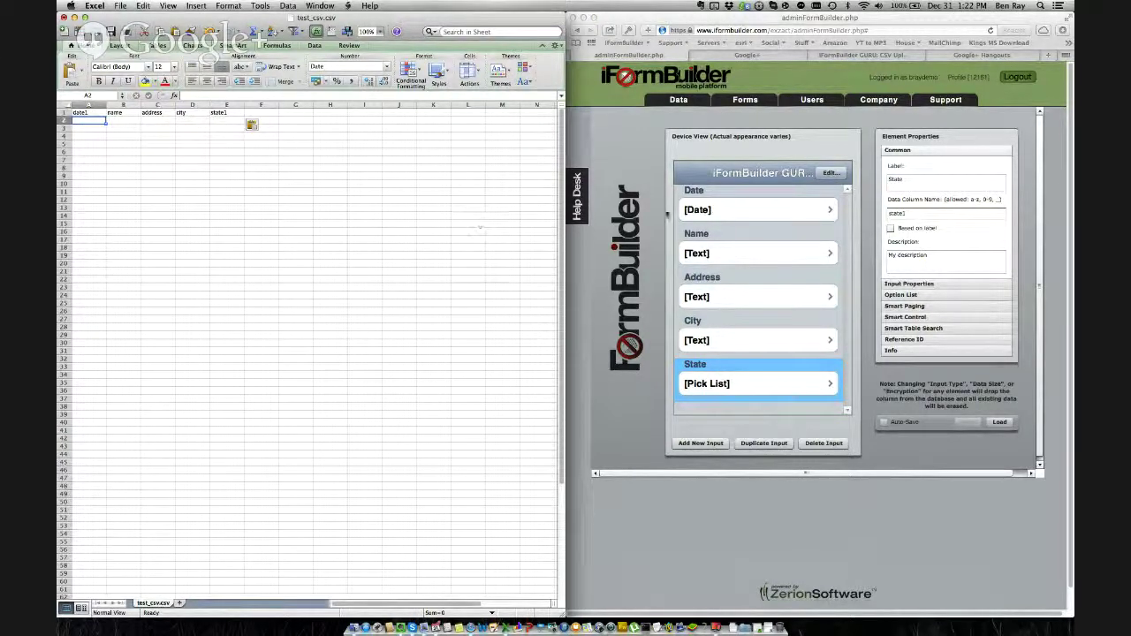
left_click(729, 209)
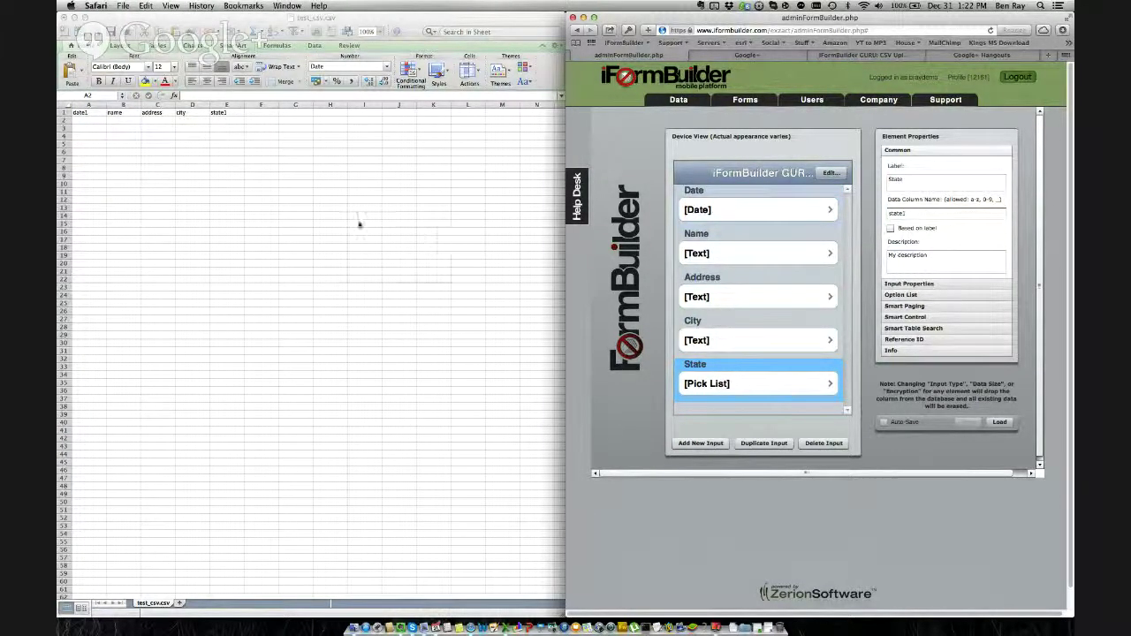
left_click(118, 150)
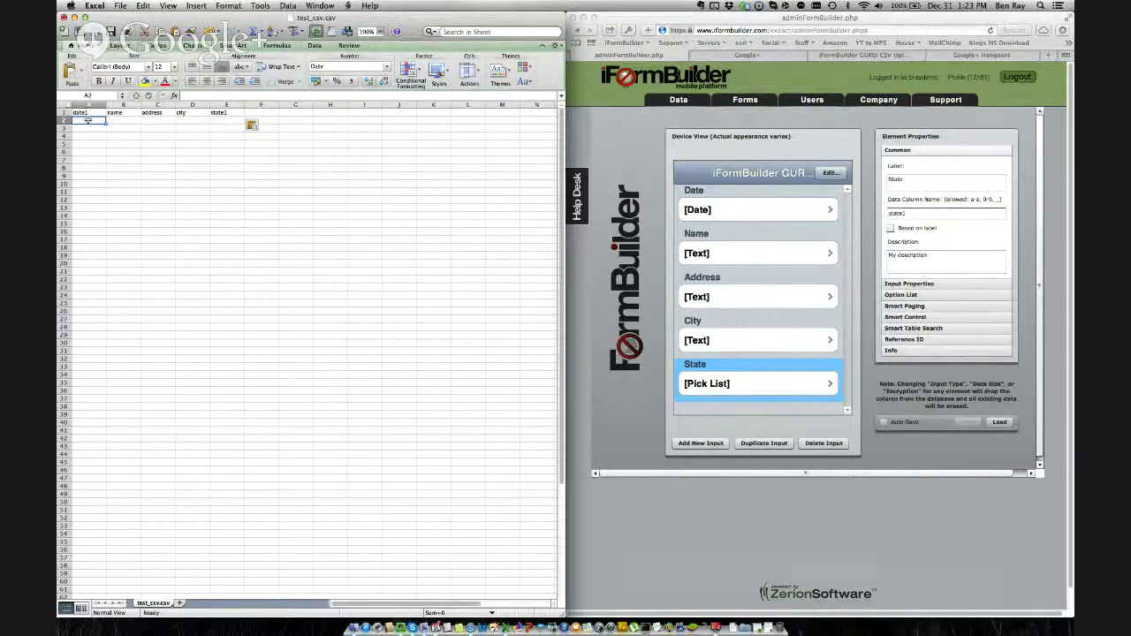
type("12/31/")
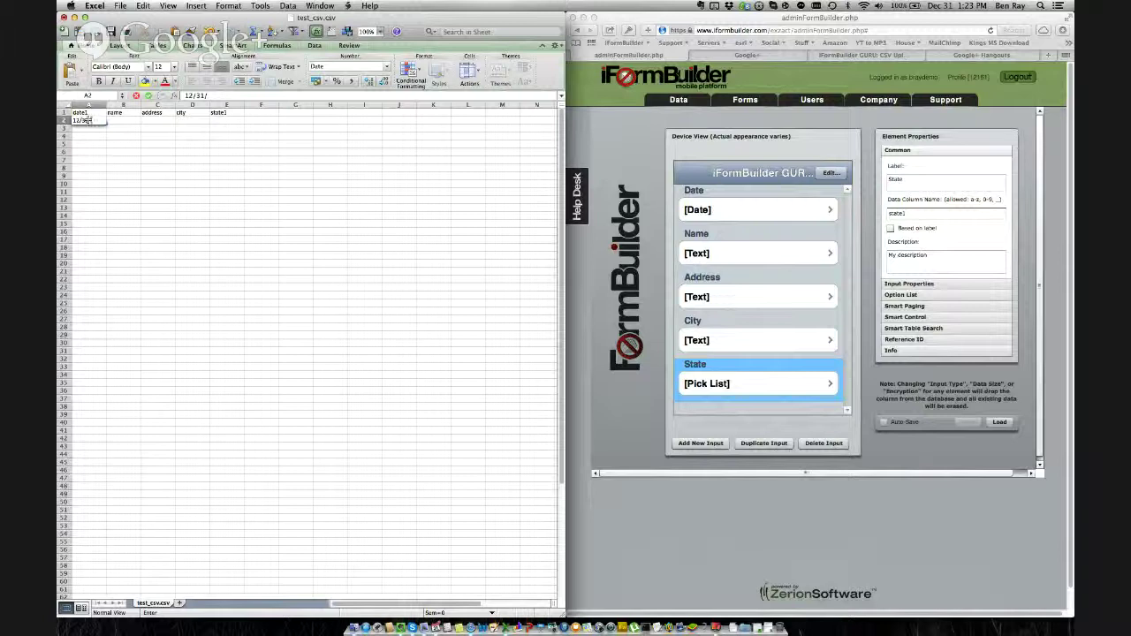
type("13")
key("Return")
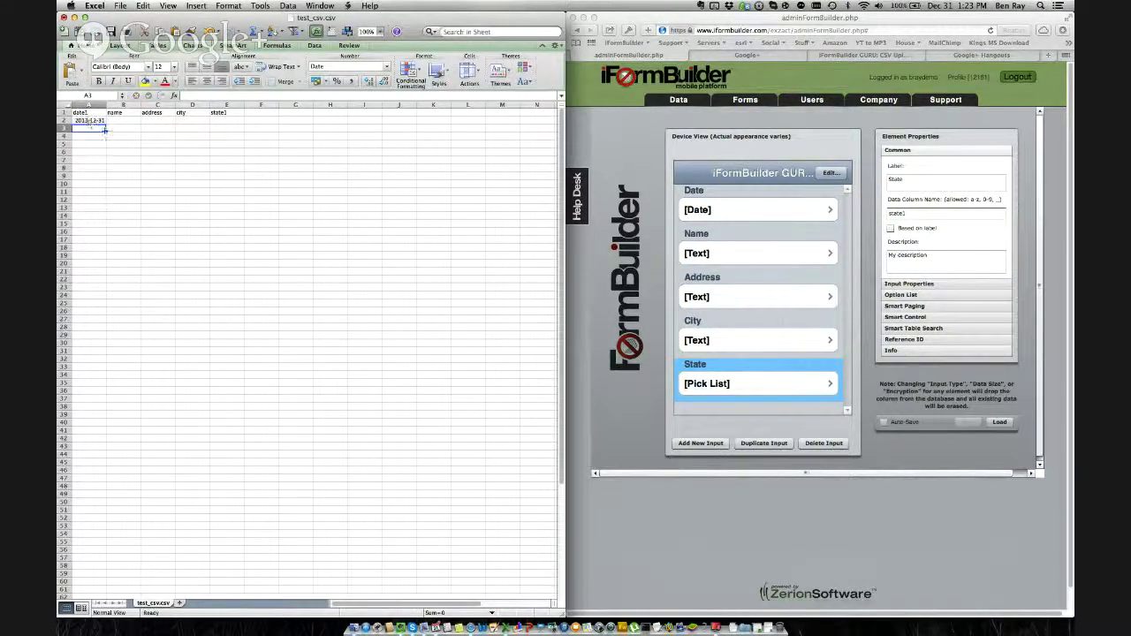
Apply the custom number format yyyy-mm-dd to the whole date1 column.
left_click(90, 104)
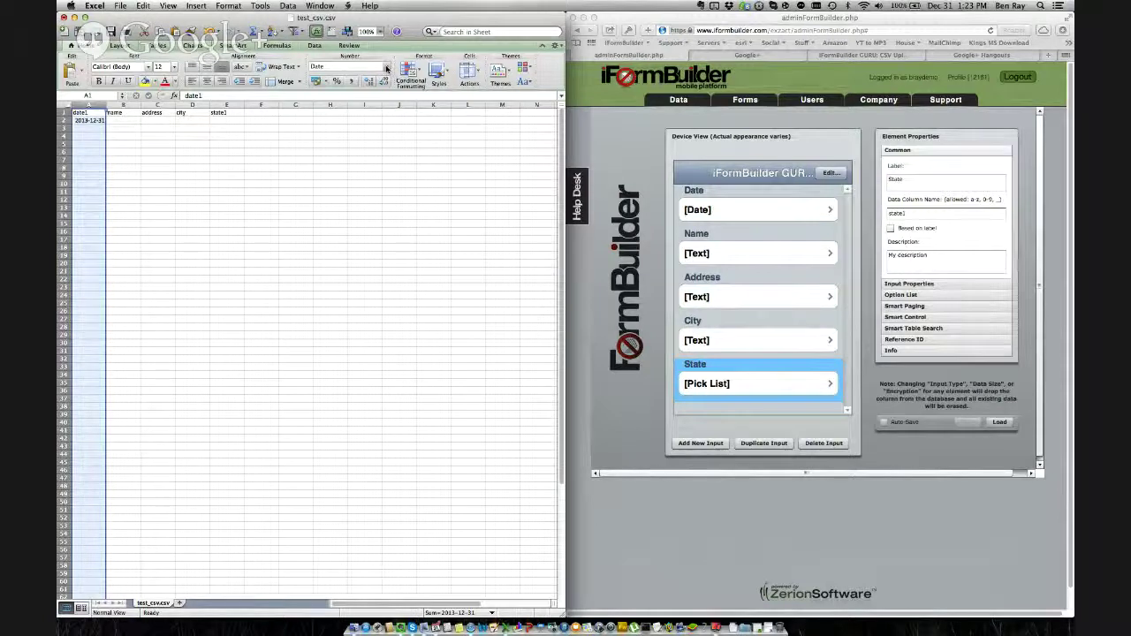
left_click(386, 69)
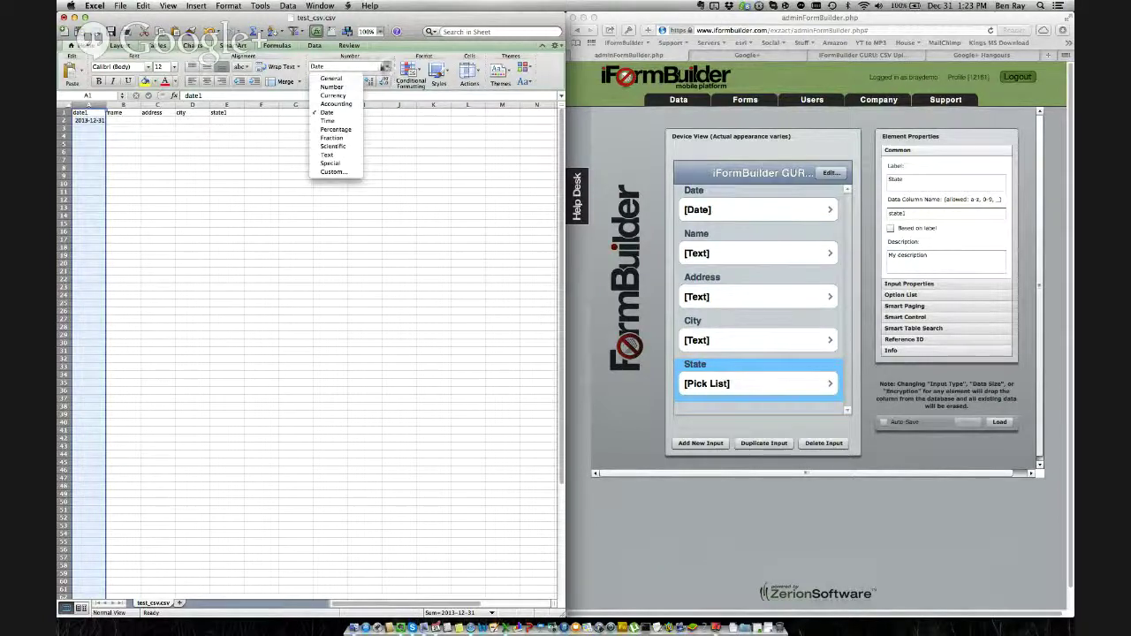
left_click(337, 173)
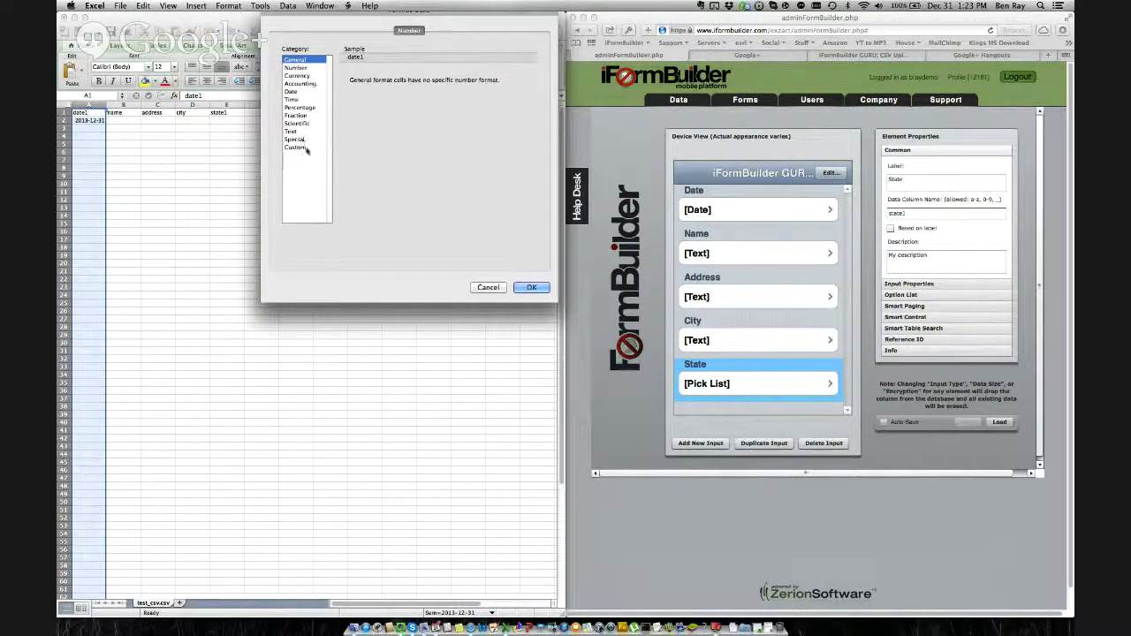
left_click(296, 147)
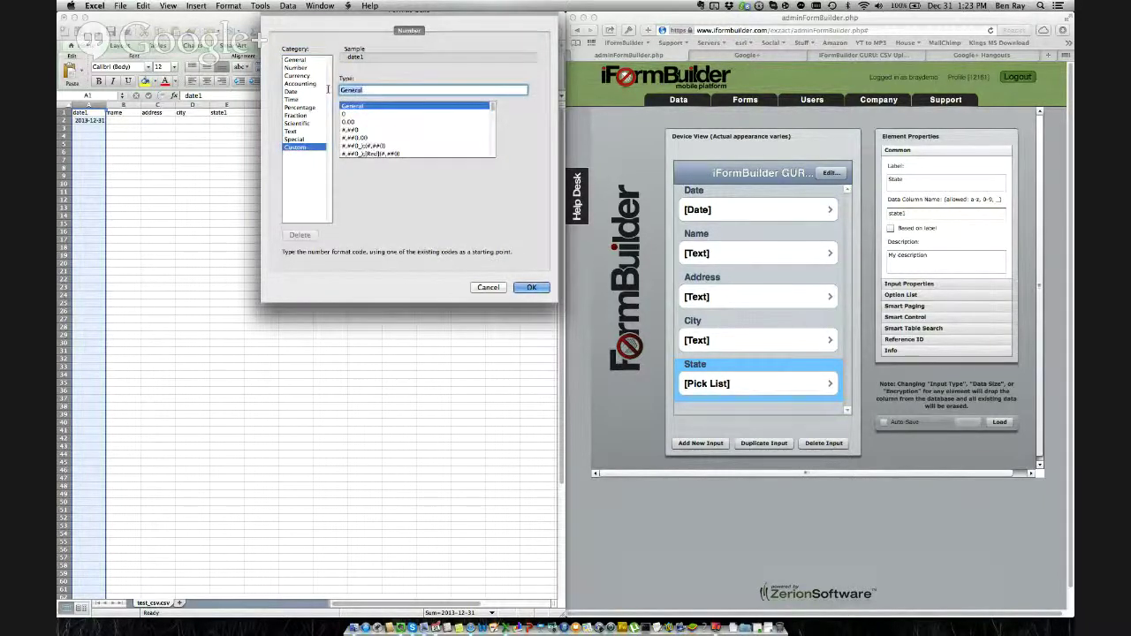
type("yyyy-")
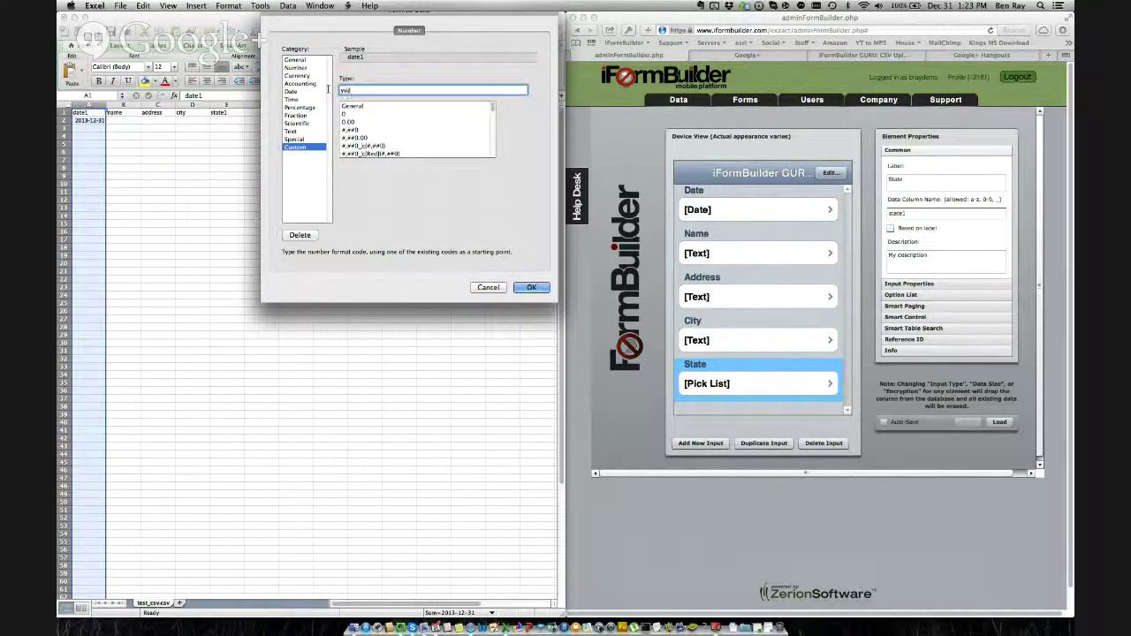
type("mm-dd")
left_click(531, 287)
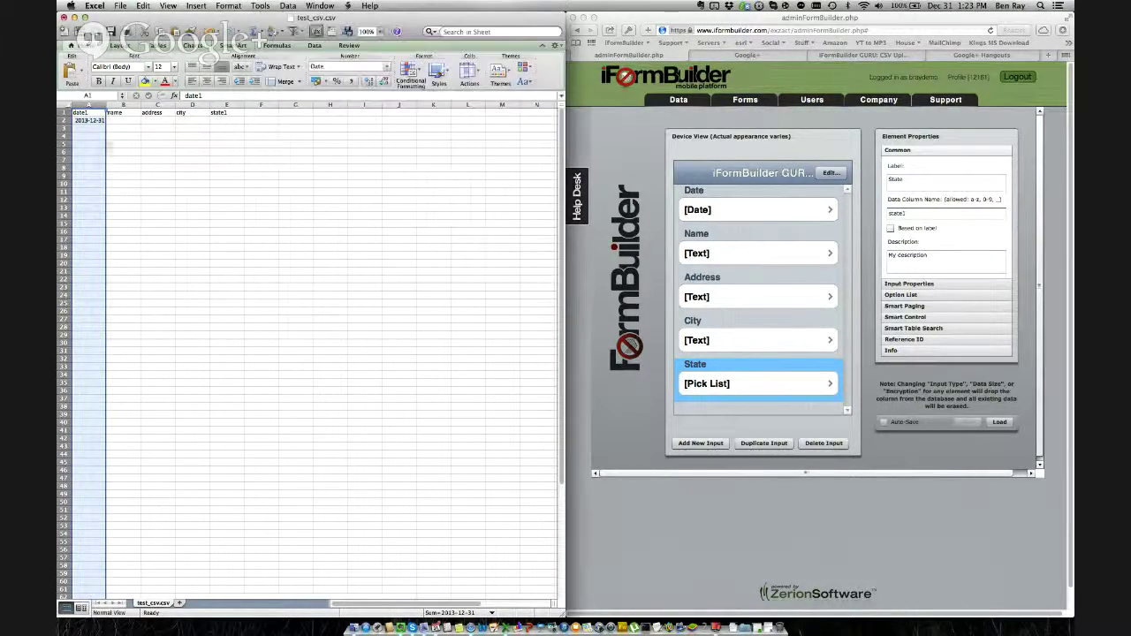
Fill the date in A2 down through cell A5 as a series of consecutive days.
left_click(104, 123)
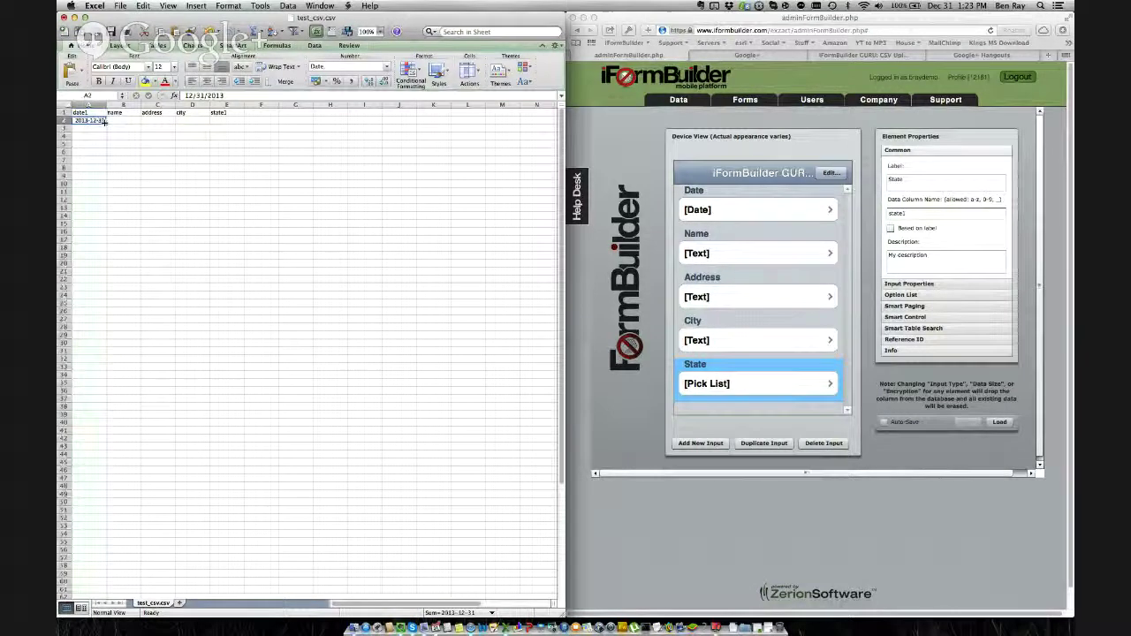
left_click_drag(104, 123, 107, 153)
left_click(89, 128)
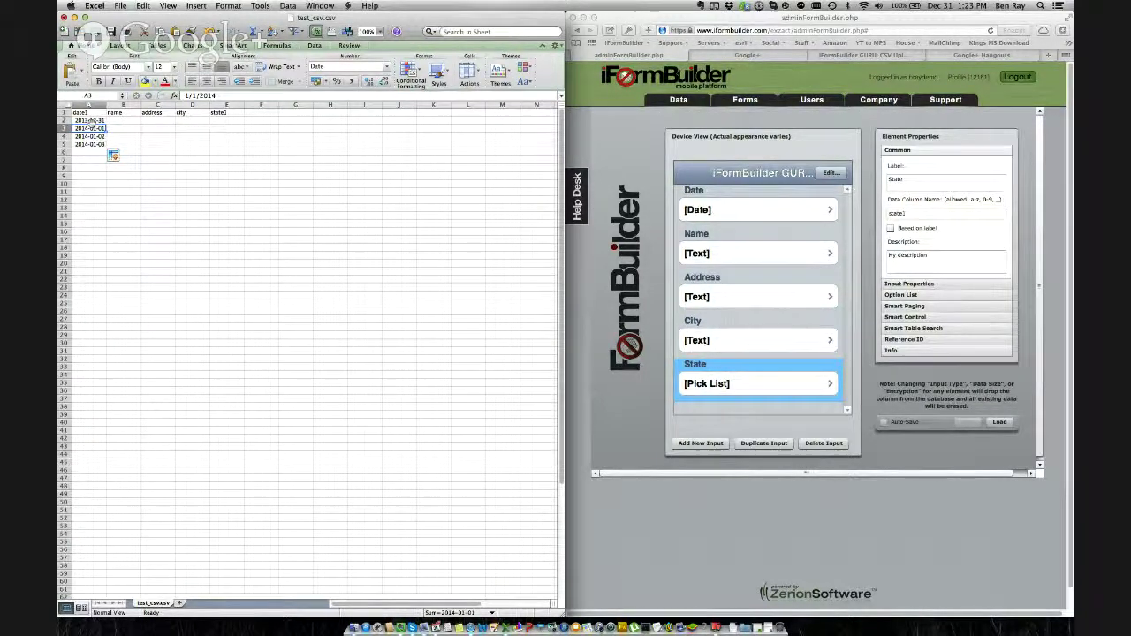
Enter a different person's first name in each of cells B2 through B5 under the name header.
left_click(119, 121)
type("ben")
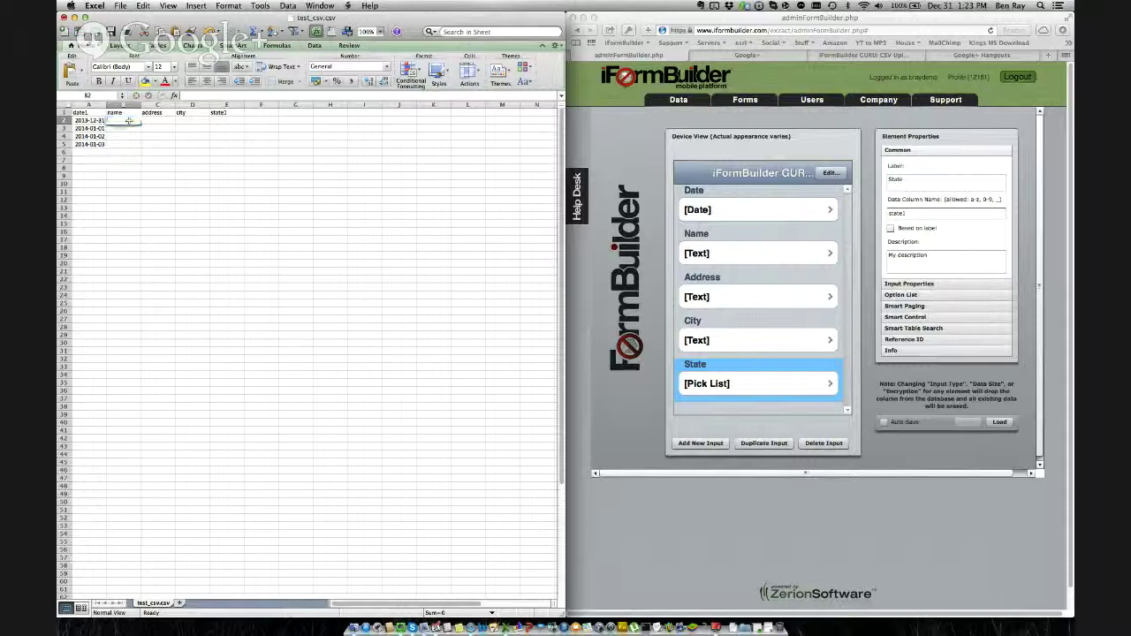
key("Return")
type("to")
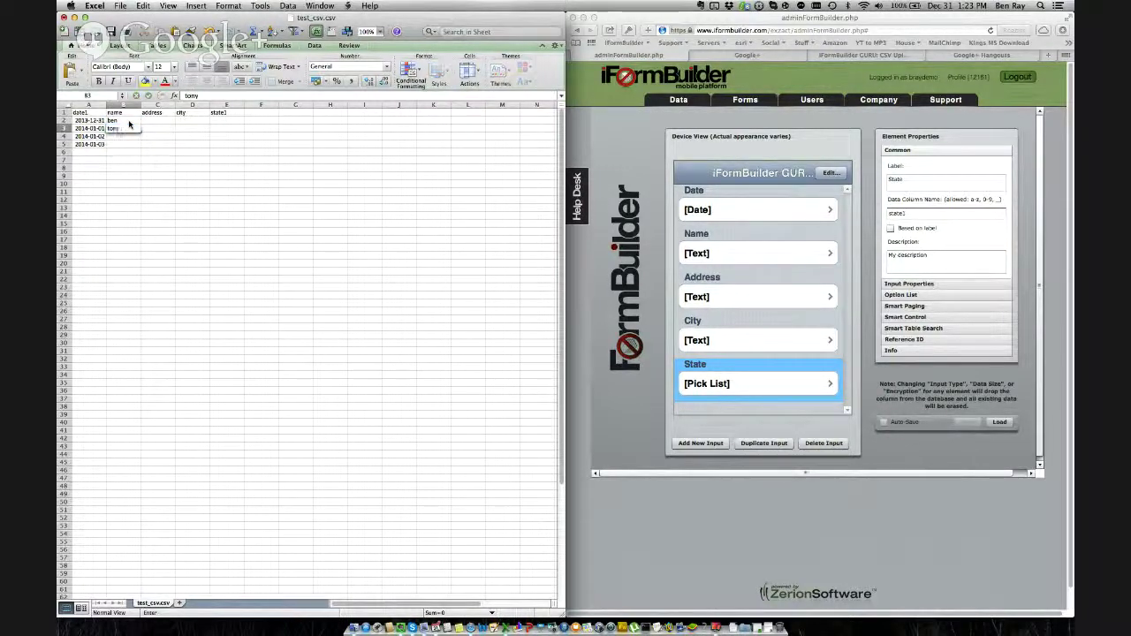
type("ny")
key("Return")
type("steve")
key("Return")
type("chris")
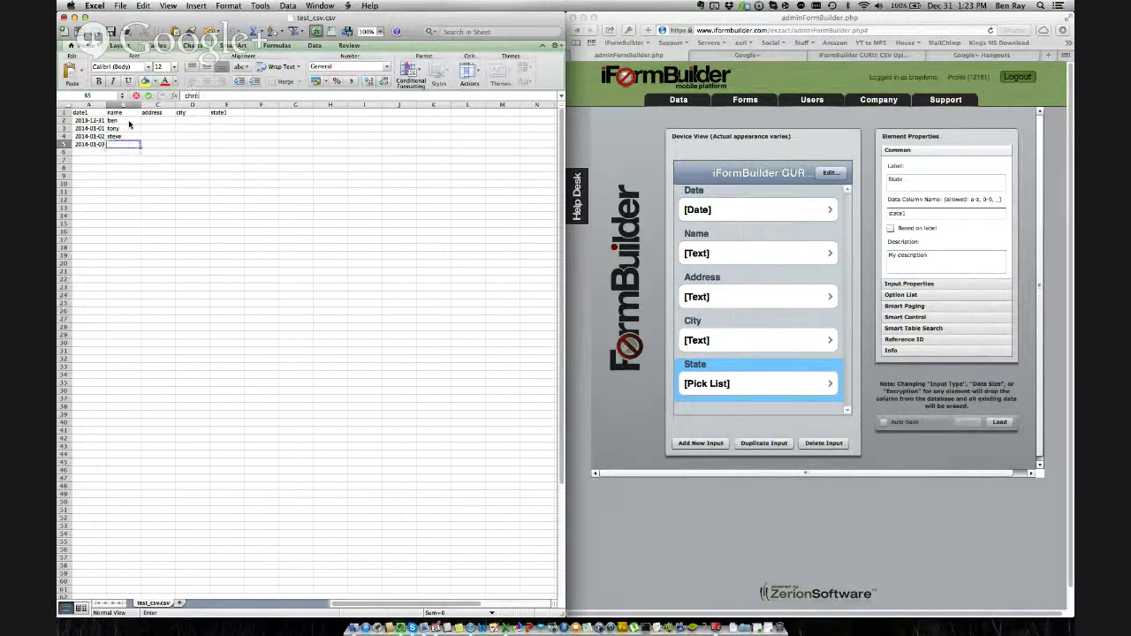
key("Return")
Enter a different street address in each of cells C2 through C5 under the address header.
left_click(159, 120)
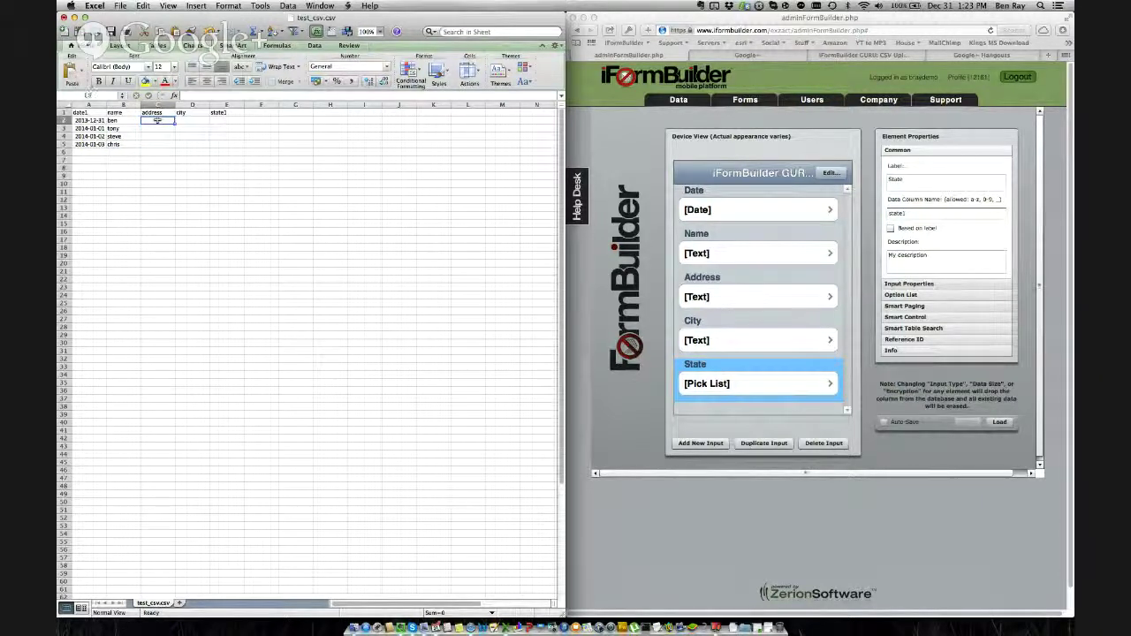
type("21")
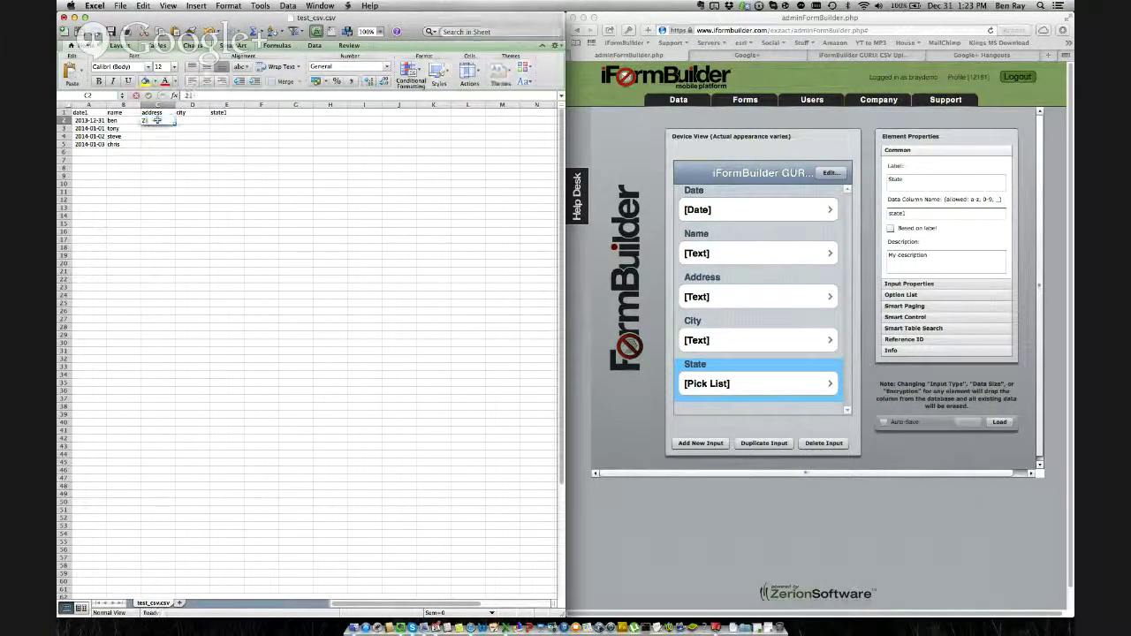
type(" Maple Lane")
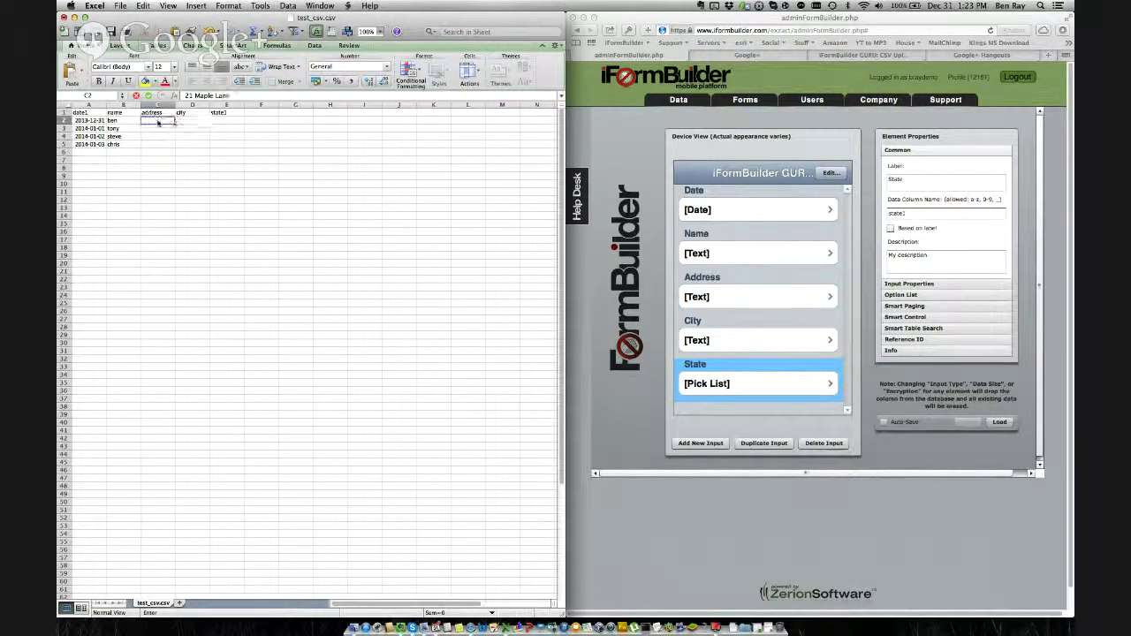
key("Return")
type("1 Mine")
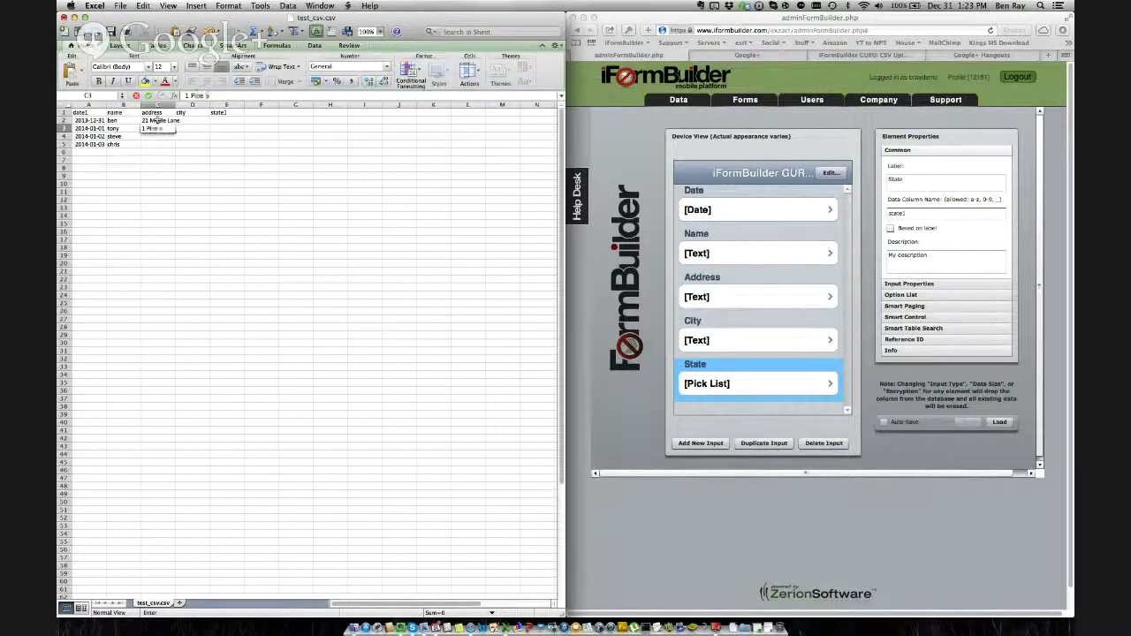
type(" Street")
key("Return")
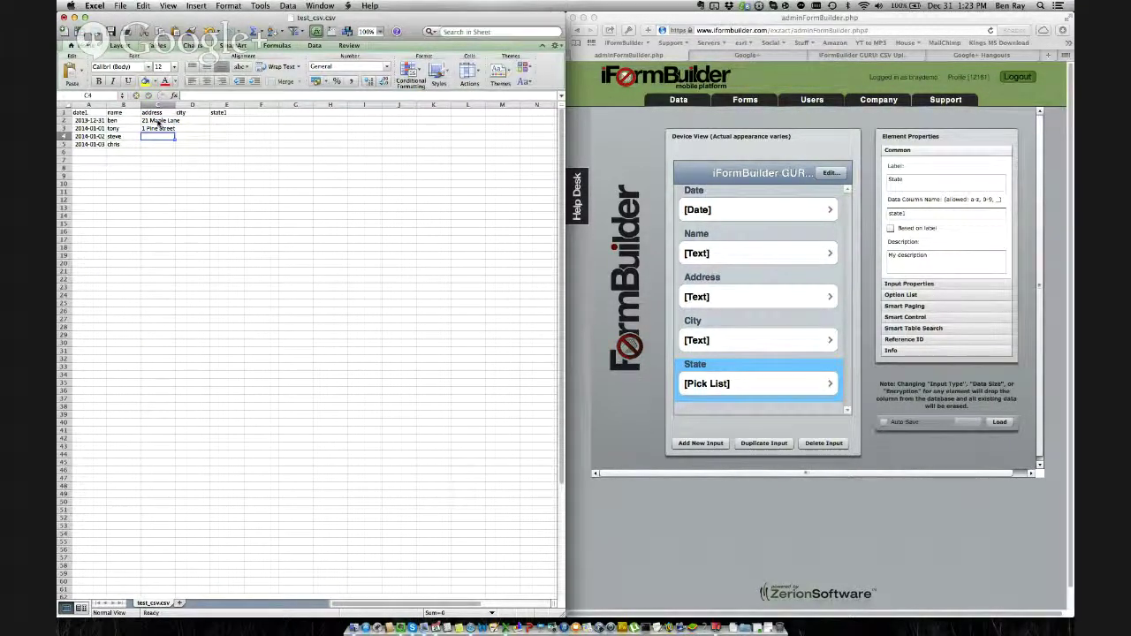
type("2 Spruc")
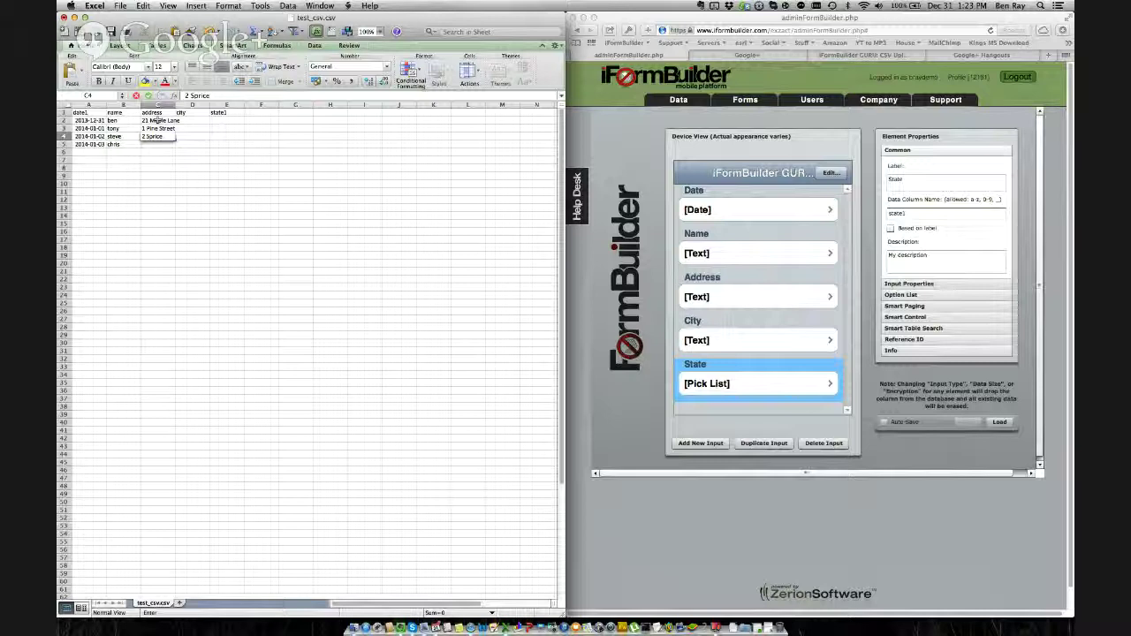
type("e")
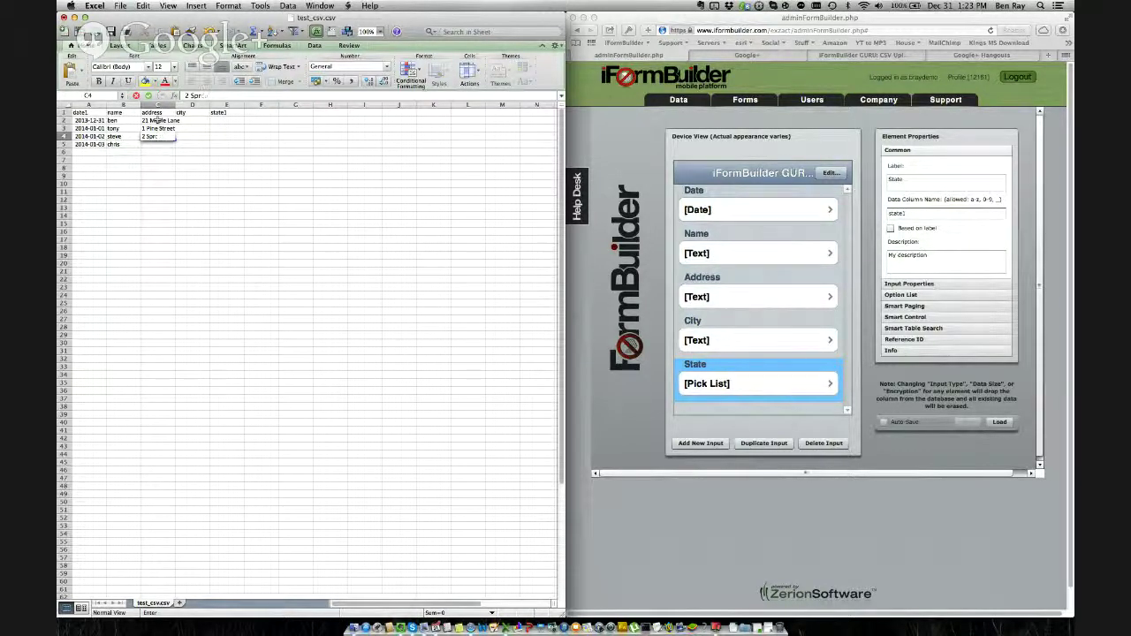
type(" Drive")
key("Return")
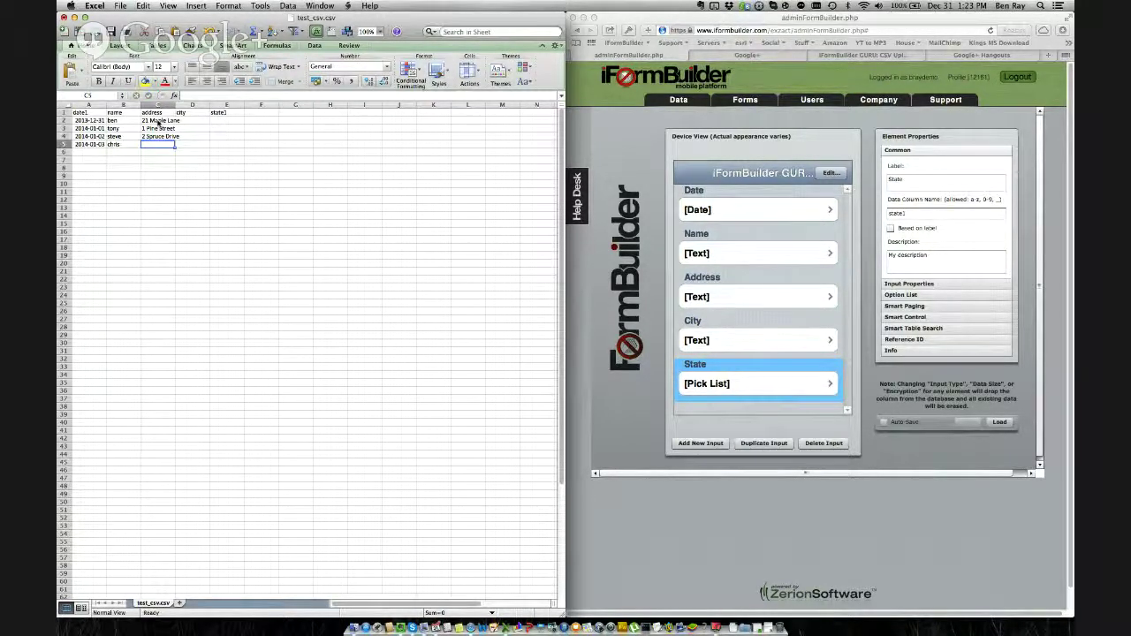
type("43")
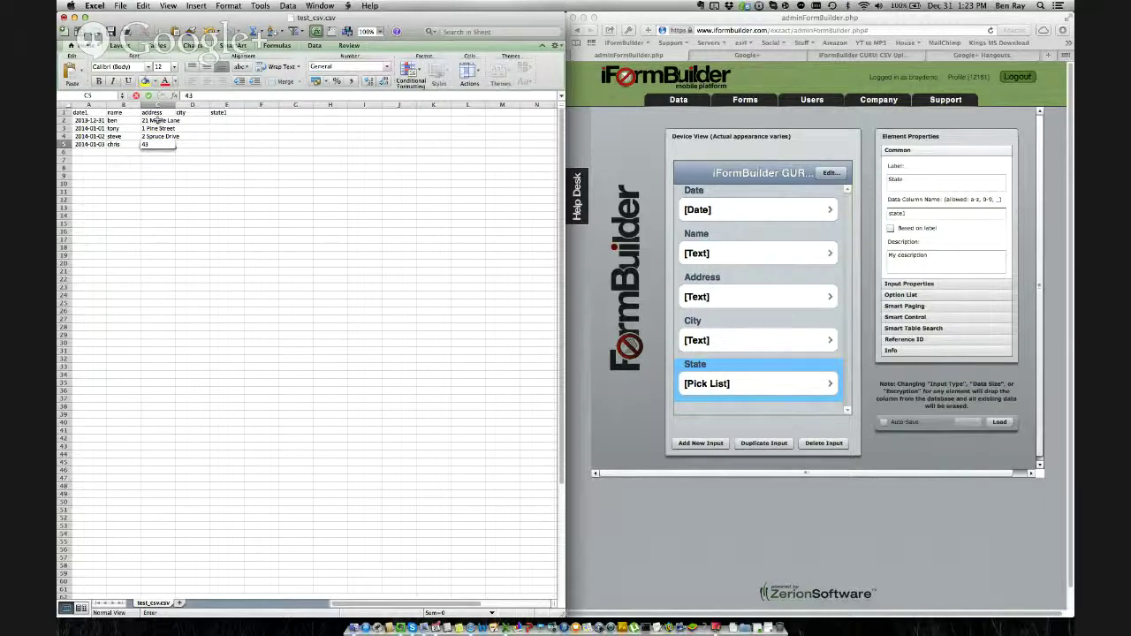
type(" Madison Street")
key("Tab")
Enter Pittsburgh, Philadelphia, Baltimore and Haggerstown in cells D2 through D5 under the city header.
left_click(194, 119)
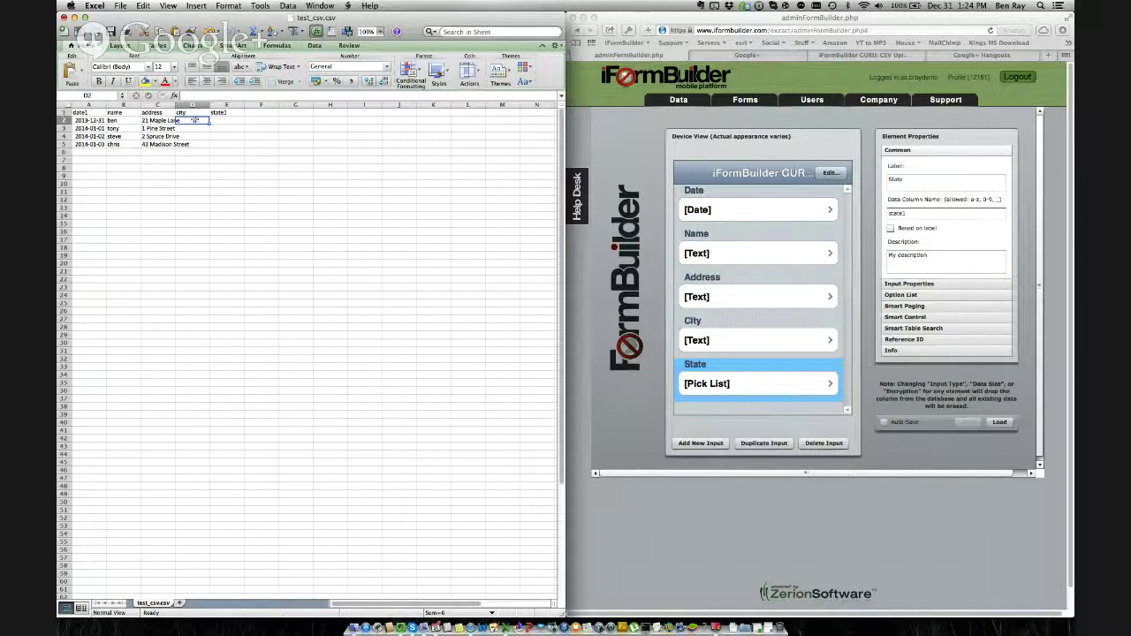
type("Pitts")
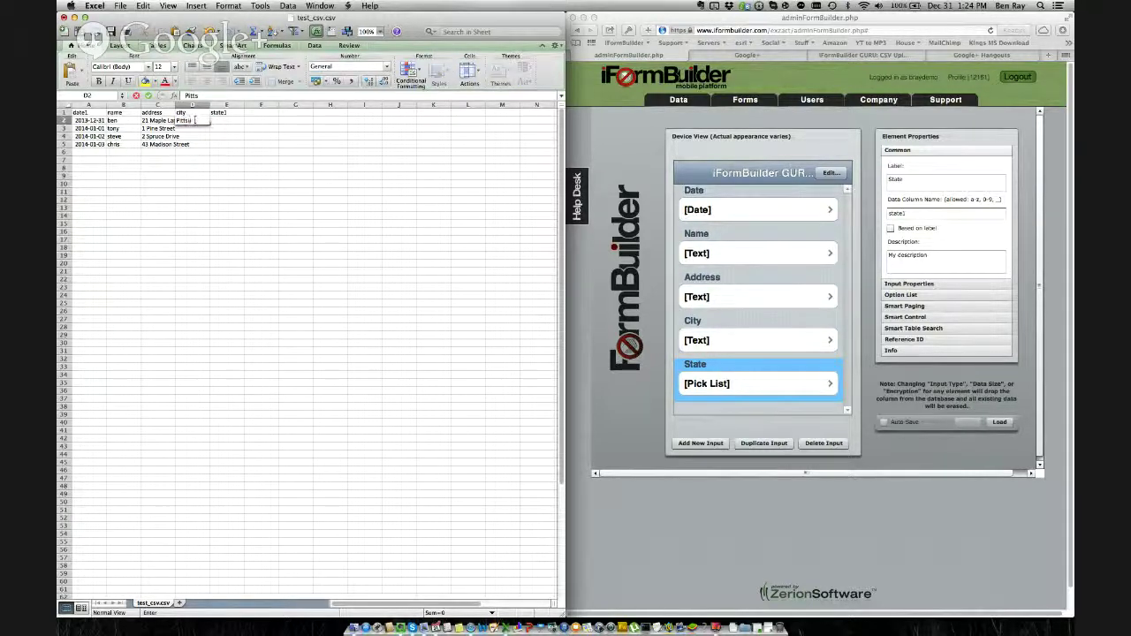
type("burgh")
key("Return")
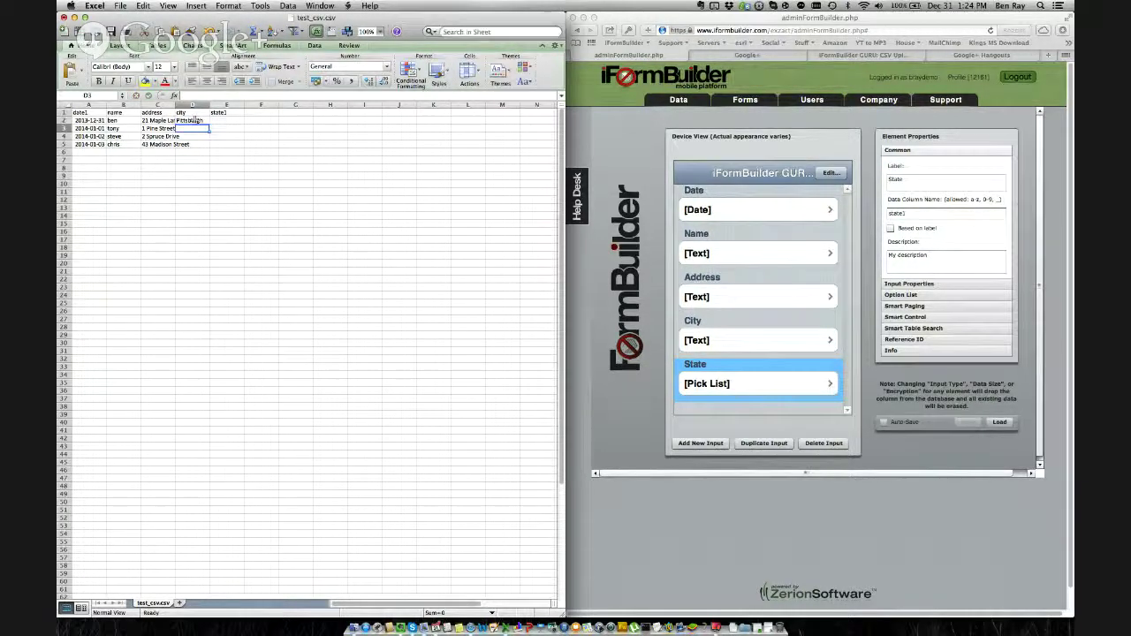
type("Philadelphia")
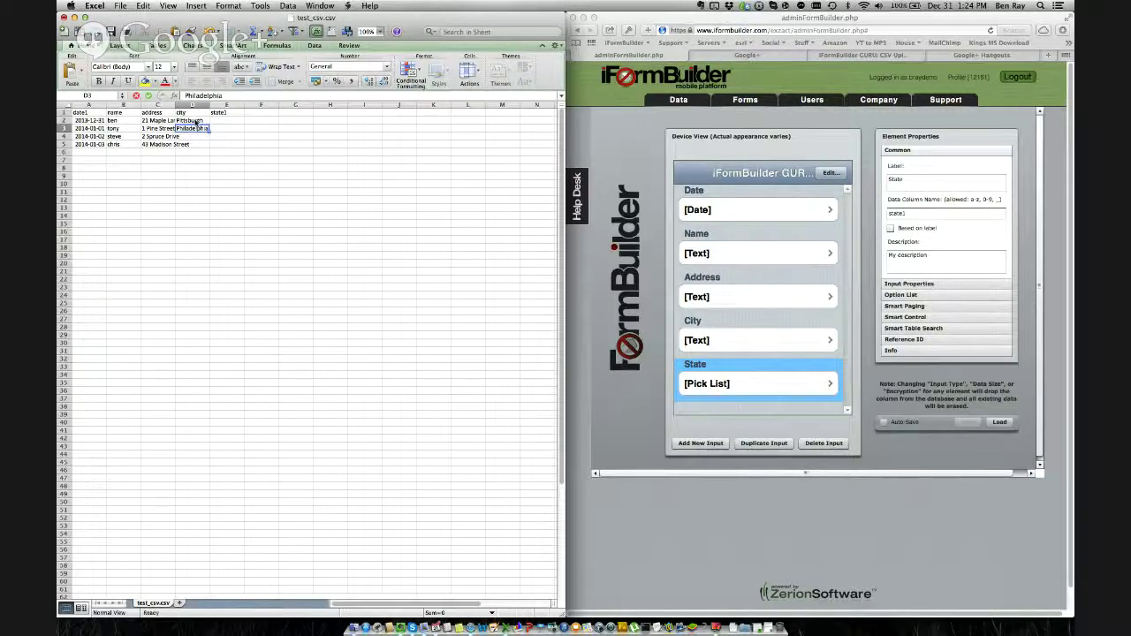
key("Return")
type("Bal")
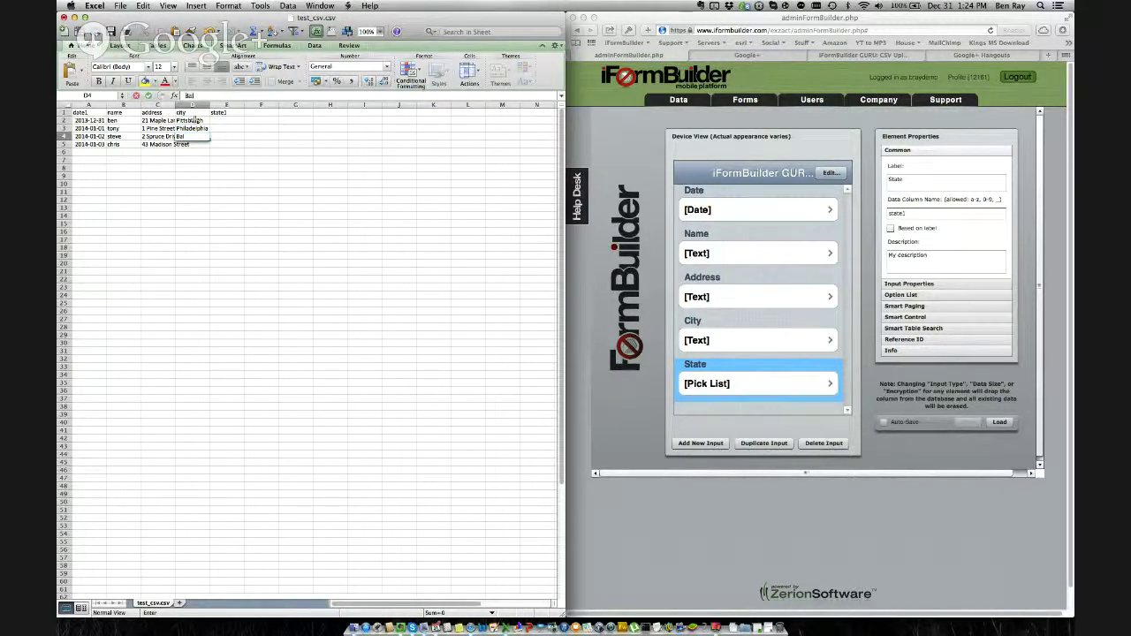
type("timore")
key("Return")
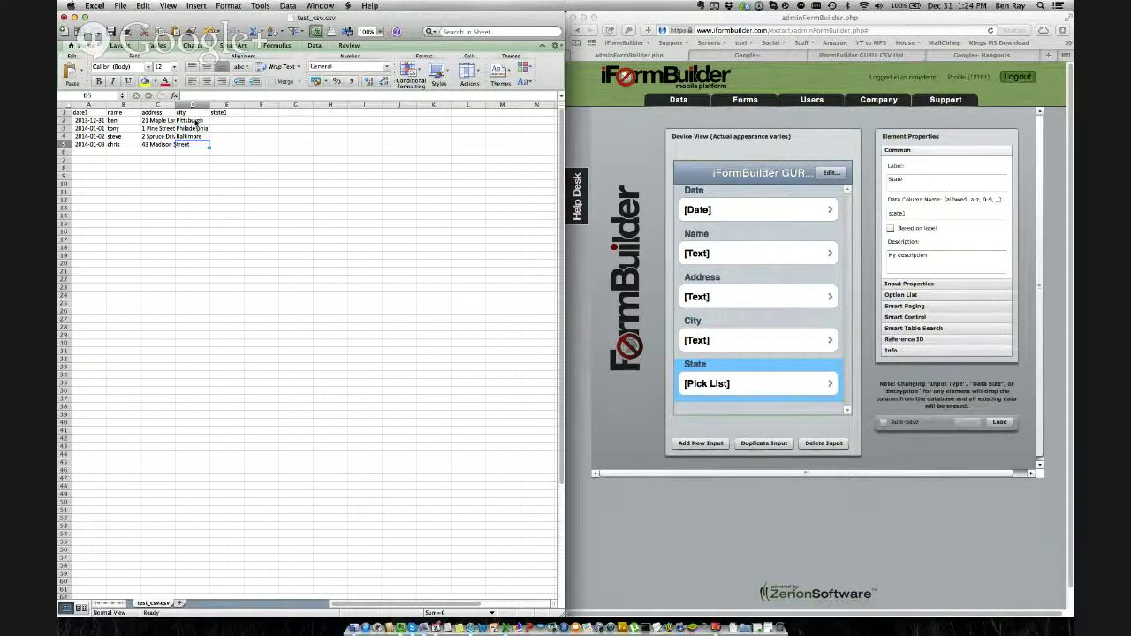
type("Hag")
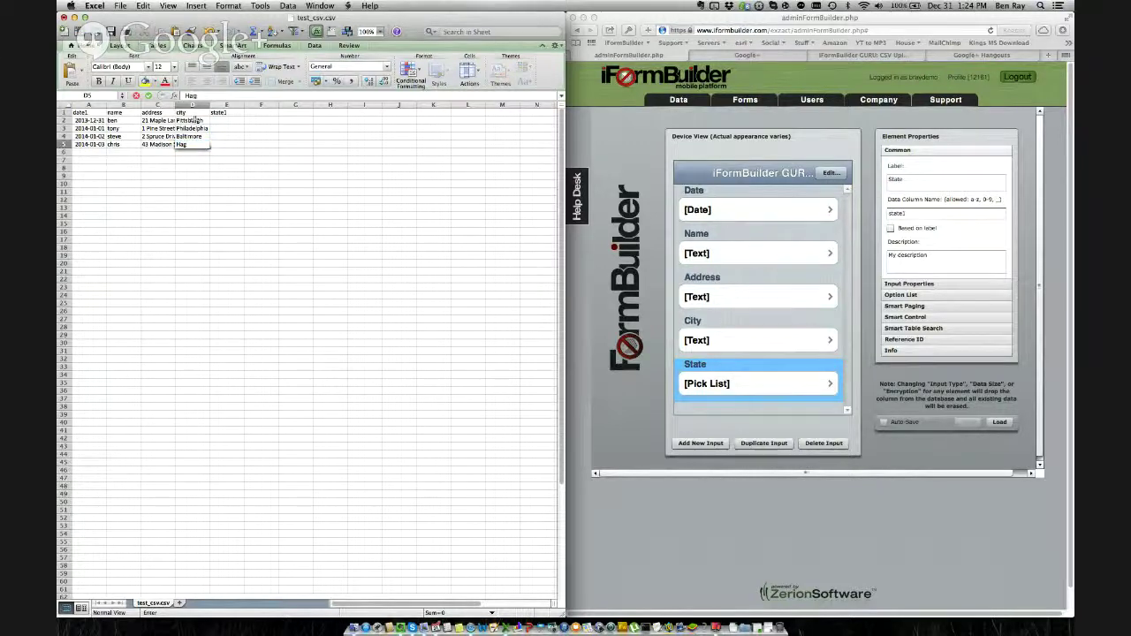
type("errstown")
key("Tab")
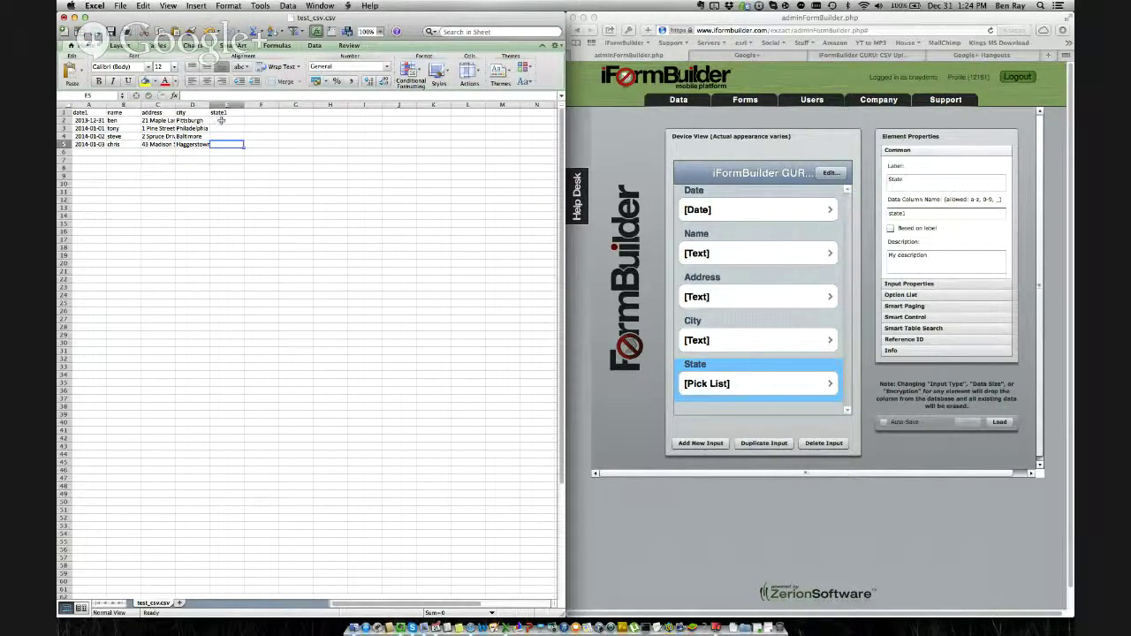
Open the State element's option list in the Option List Manager and examine the options and key values of the States list.
left_click(122, 120)
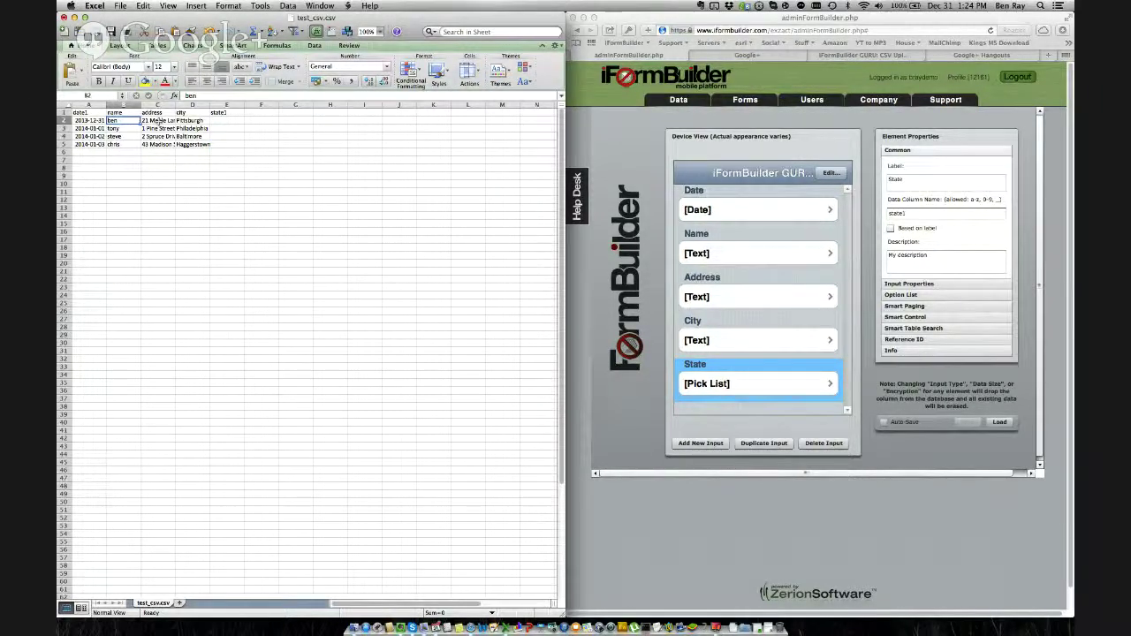
left_click(158, 120)
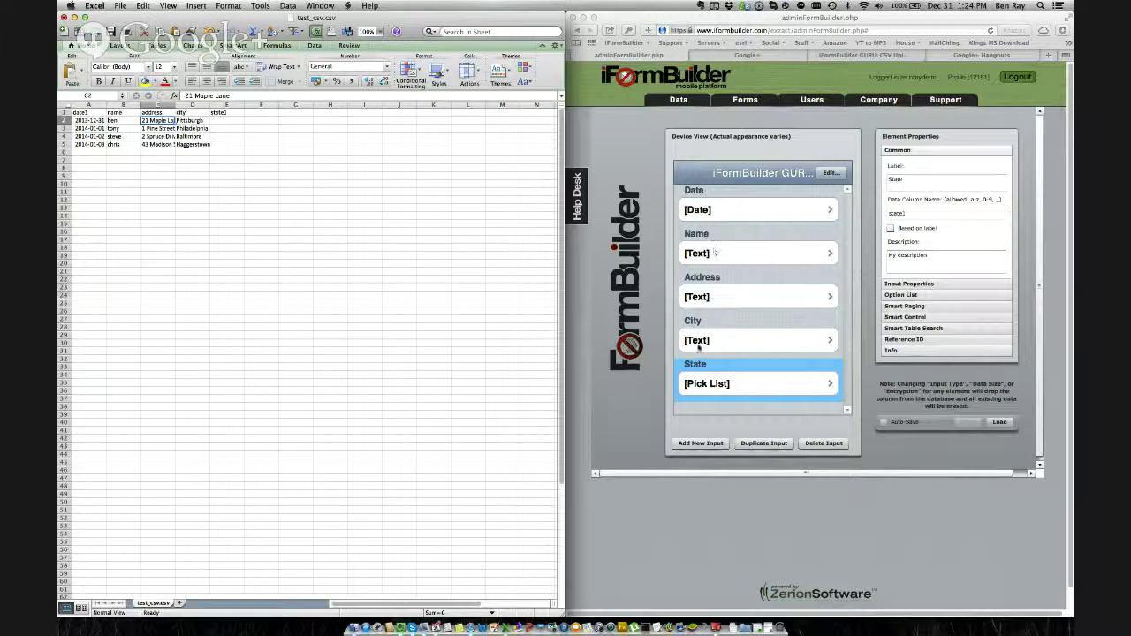
left_click(710, 385)
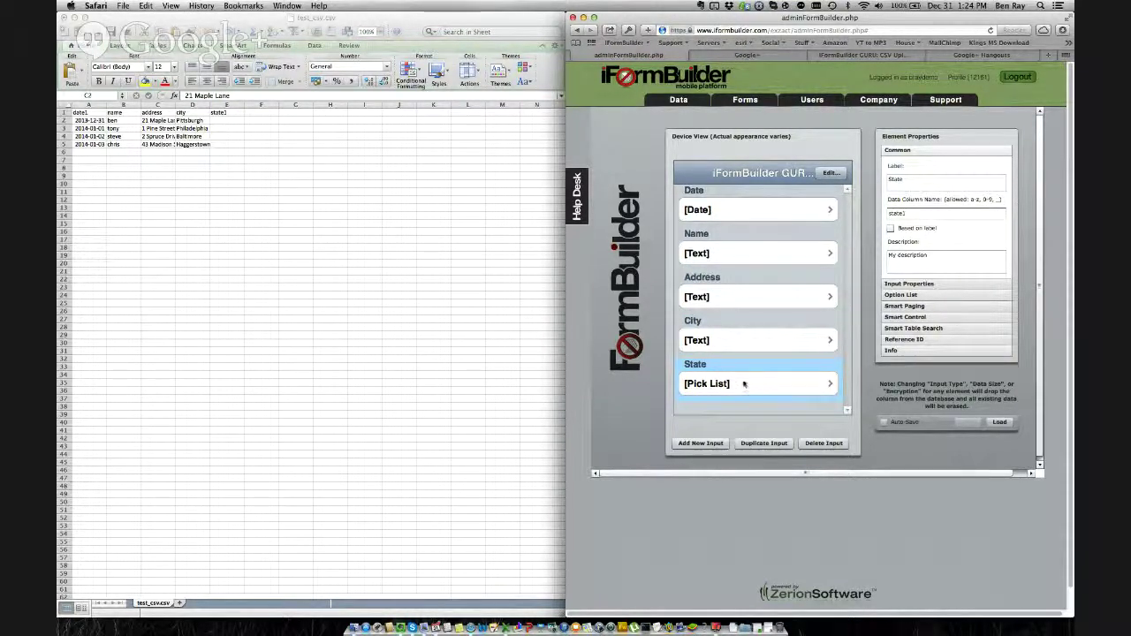
left_click(902, 297)
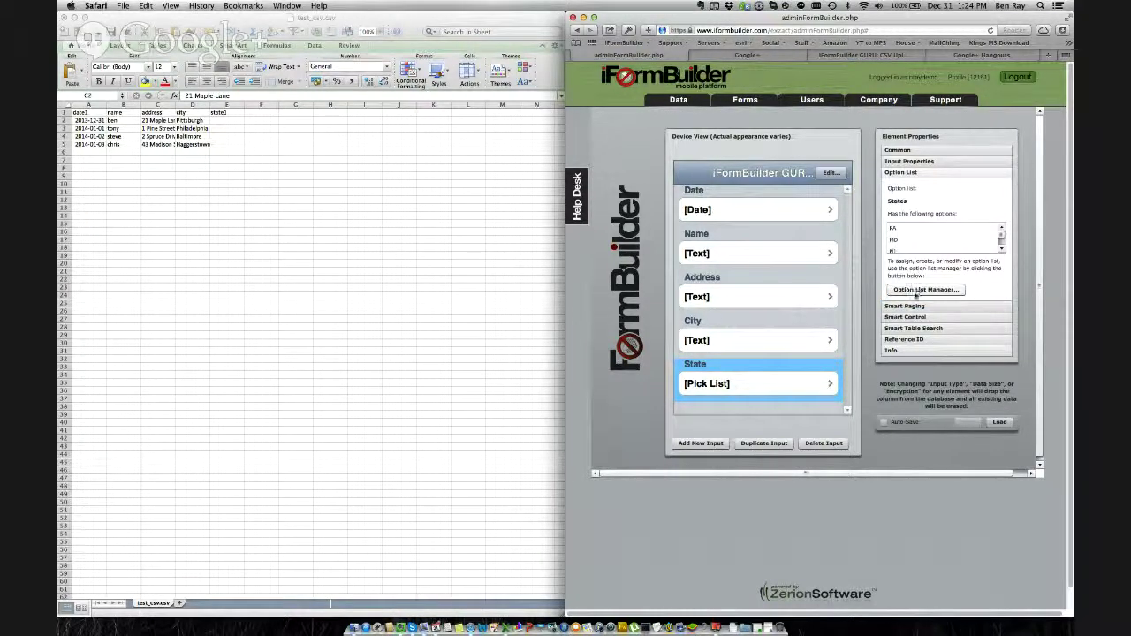
left_click(919, 290)
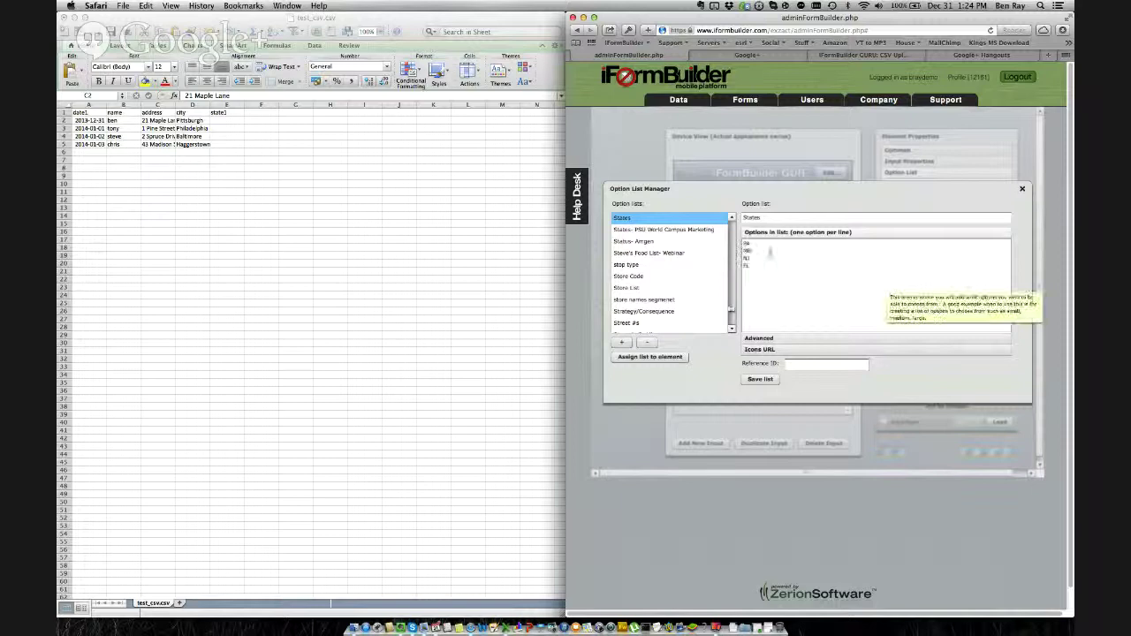
left_click_drag(755, 265, 744, 250)
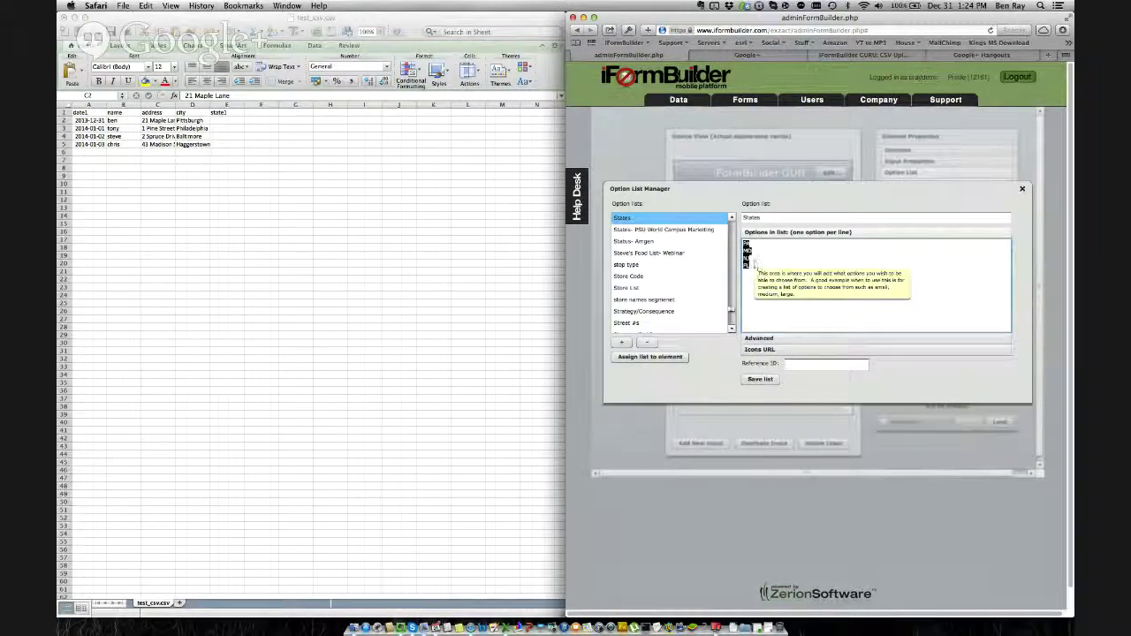
left_click(779, 339)
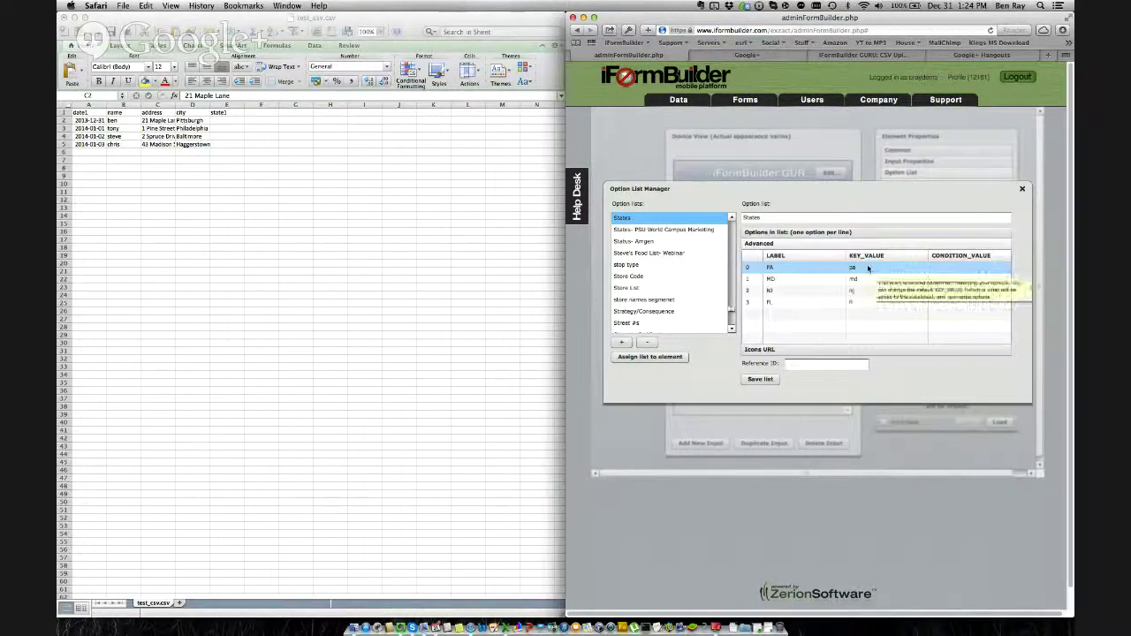
In the Excel sheet, enter the key values pa, pa, md and fl in cells E2 through E5 under the state1 header.
left_click(365, 150)
left_click(231, 121)
type("pa")
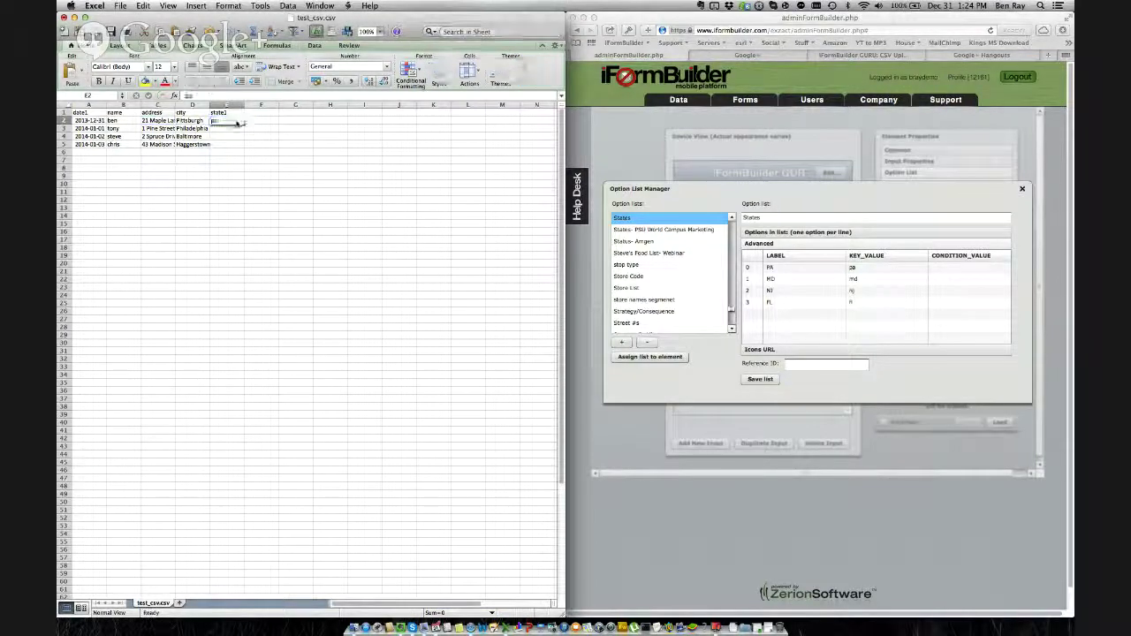
key("Return")
type("pa")
key("Return")
type("m")
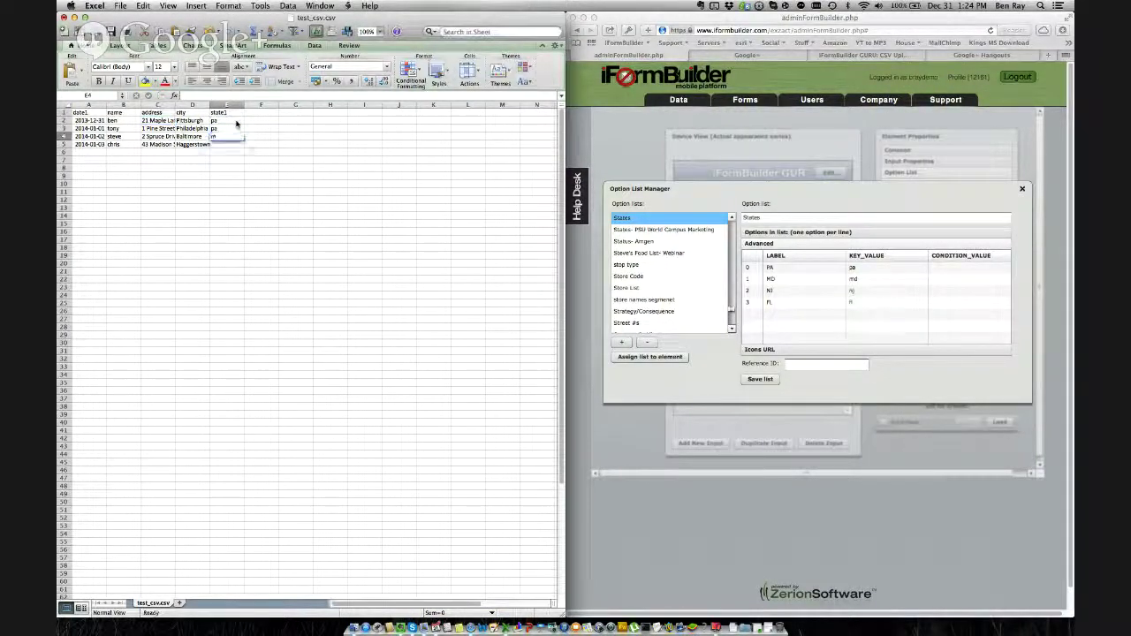
type("d")
key("Return")
type("f")
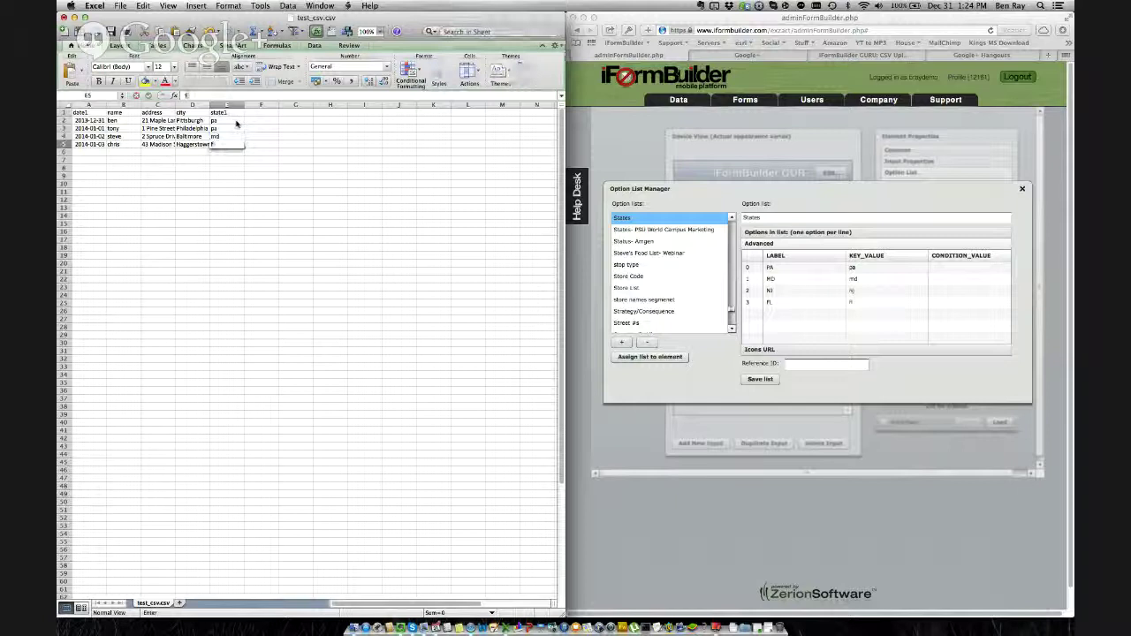
type("l")
key("Return")
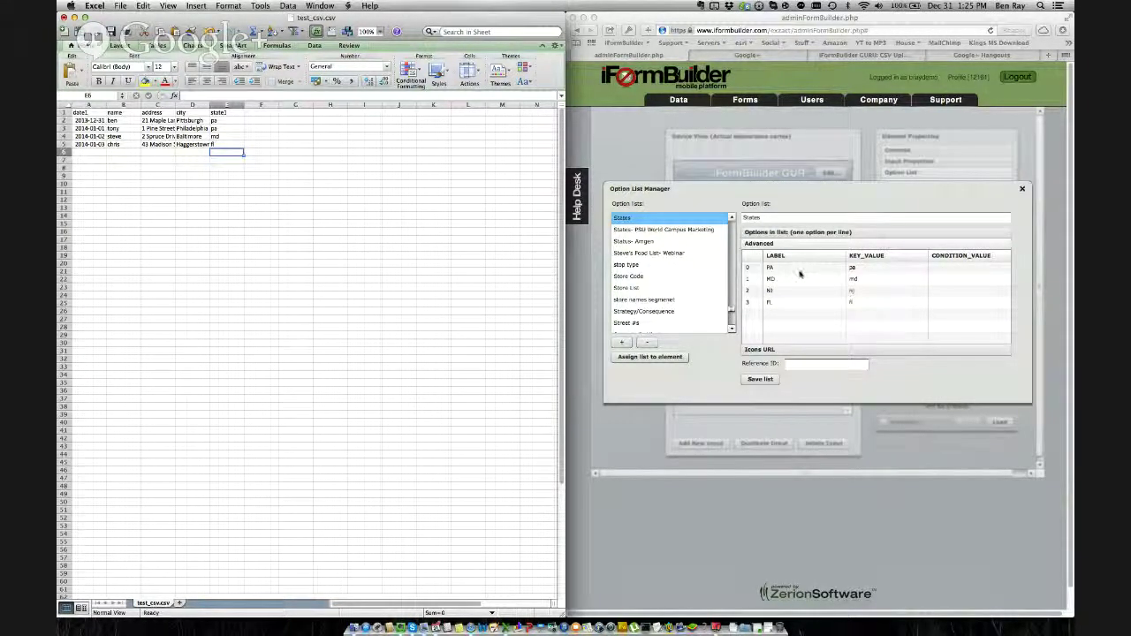
Save the workbook to the Desktop as test_csv in Comma Separated Values (.csv) format, replacing the existing file.
left_click(203, 184)
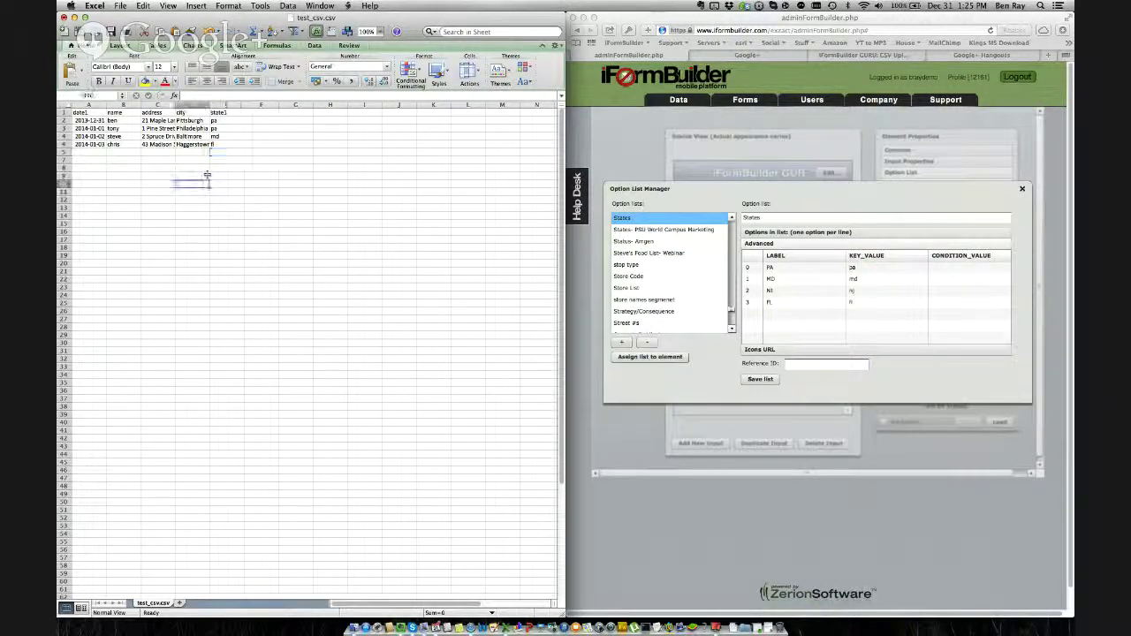
left_click(292, 184)
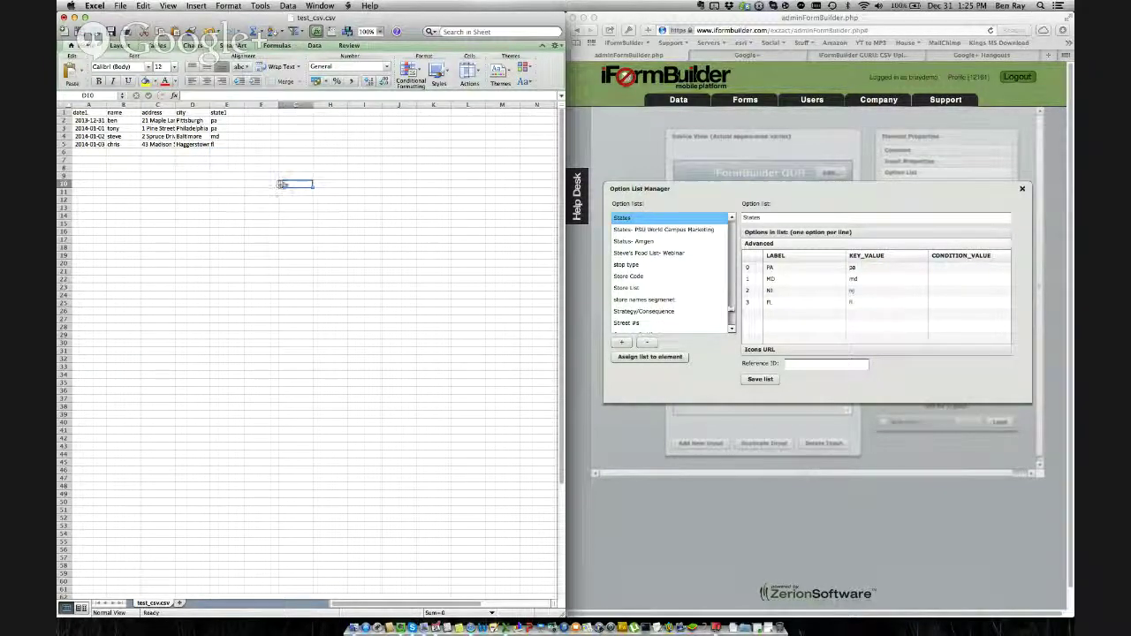
left_click(120, 6)
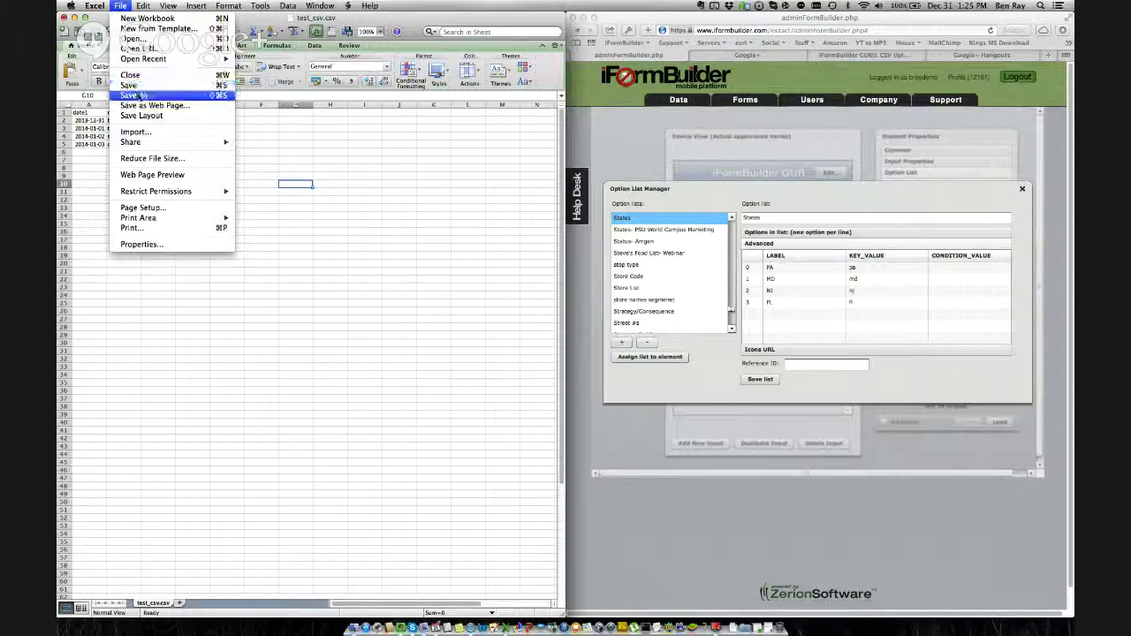
left_click(140, 95)
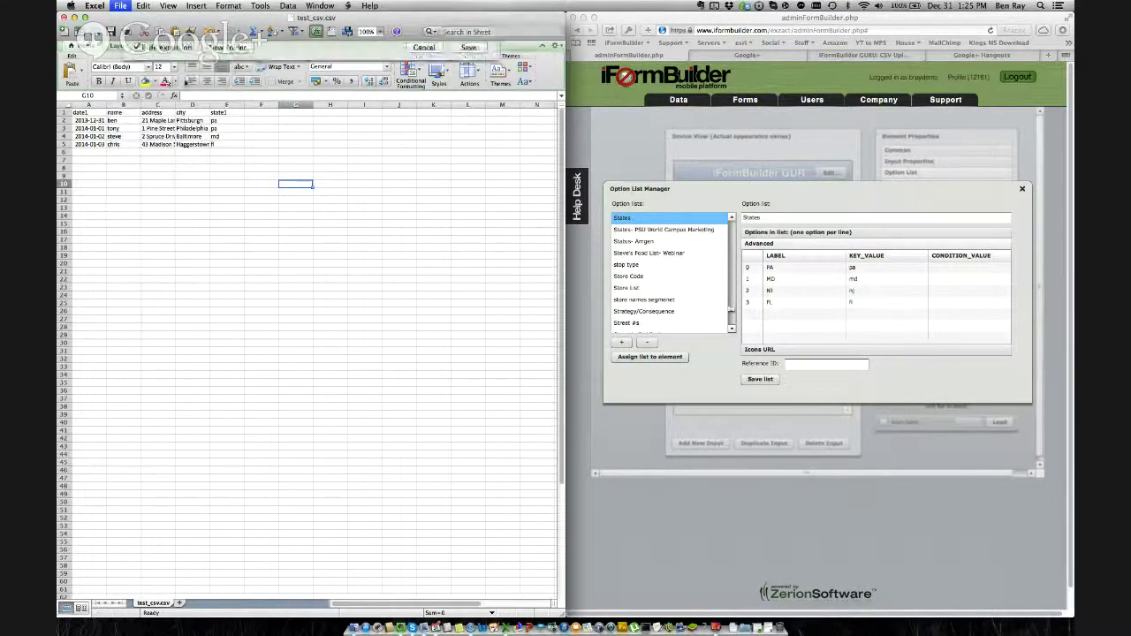
left_click(468, 323)
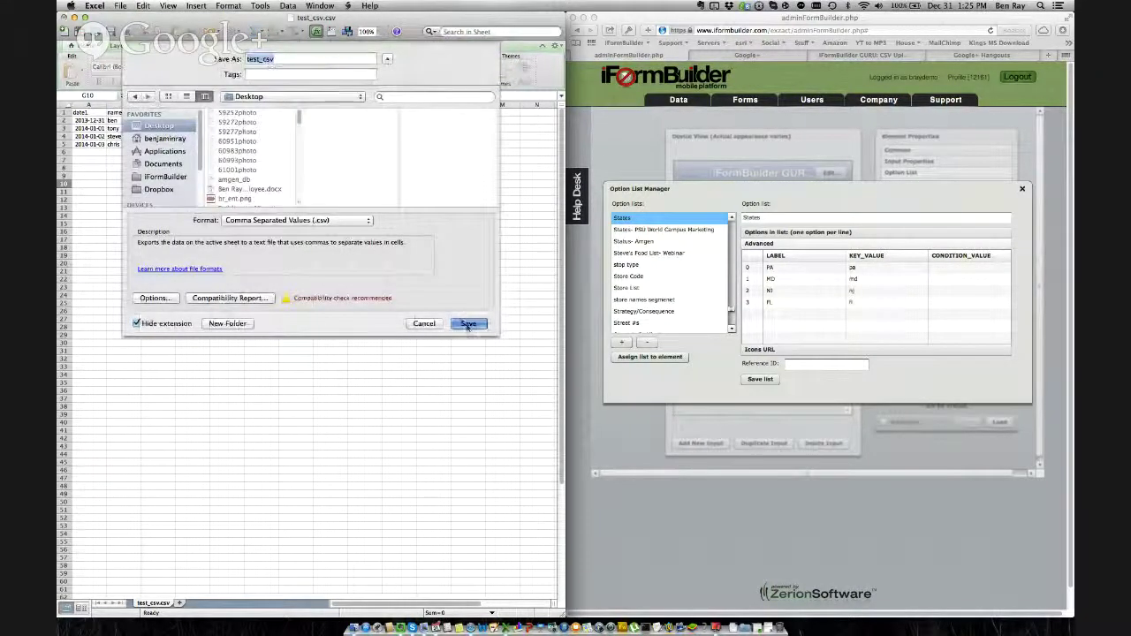
left_click(387, 105)
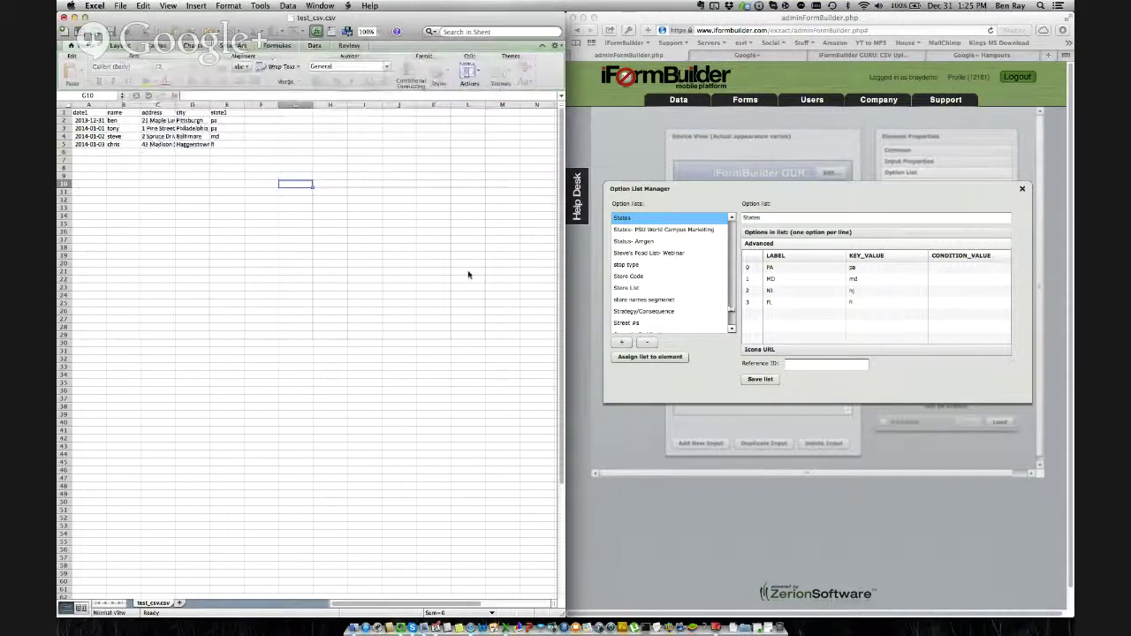
Switch to iFormBuilder in Safari and open the data list view of the iFormBuilder GURU: CSV Upload form.
left_click(649, 349)
left_click(678, 99)
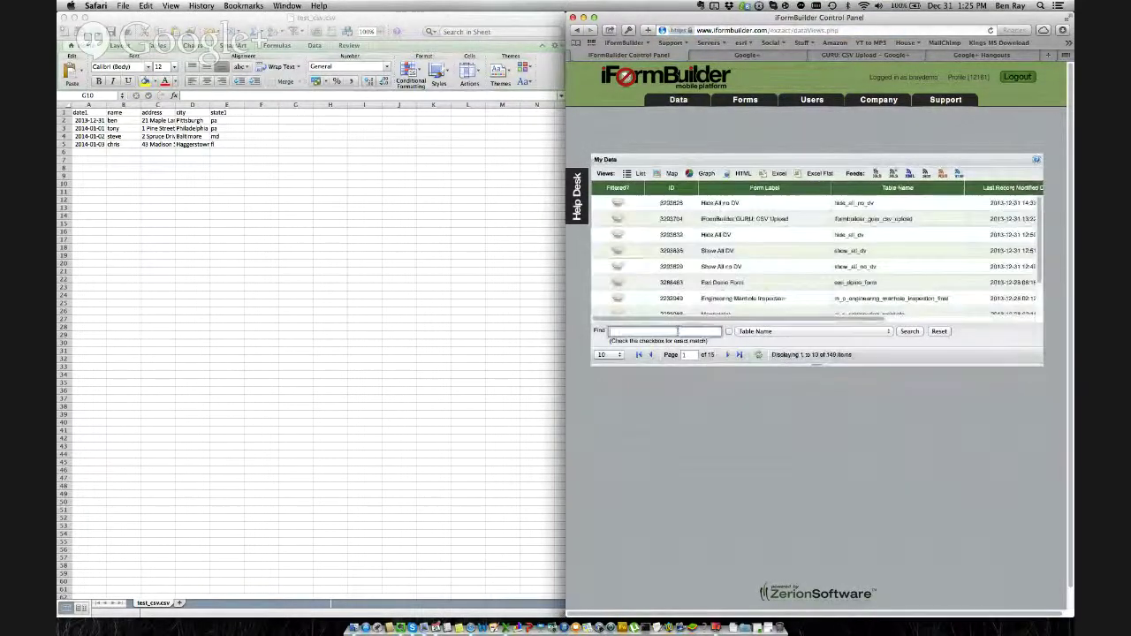
left_click(689, 218)
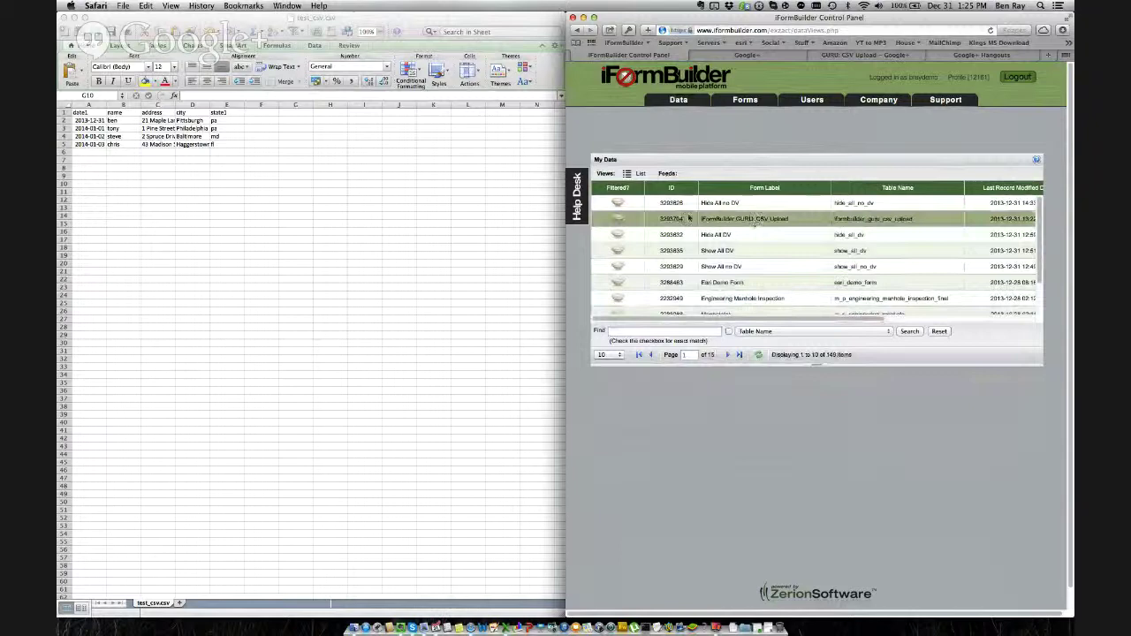
left_click(628, 174)
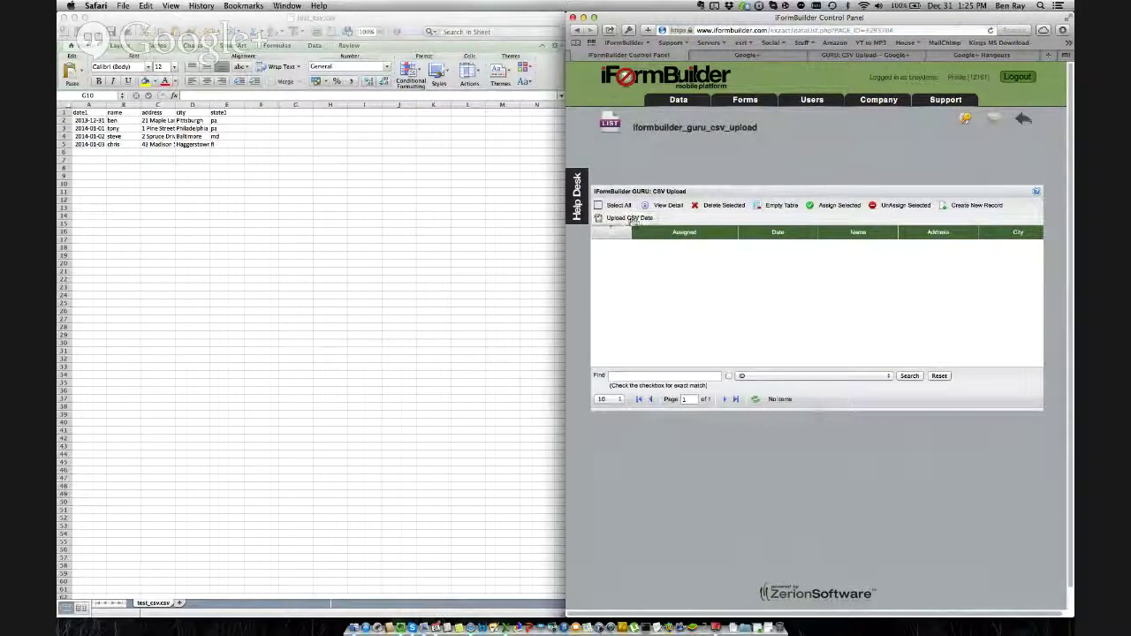
Widen the browser window and upload the test_csv file from the Desktop as CSV data for the form.
left_click_drag(566, 233, 446, 240)
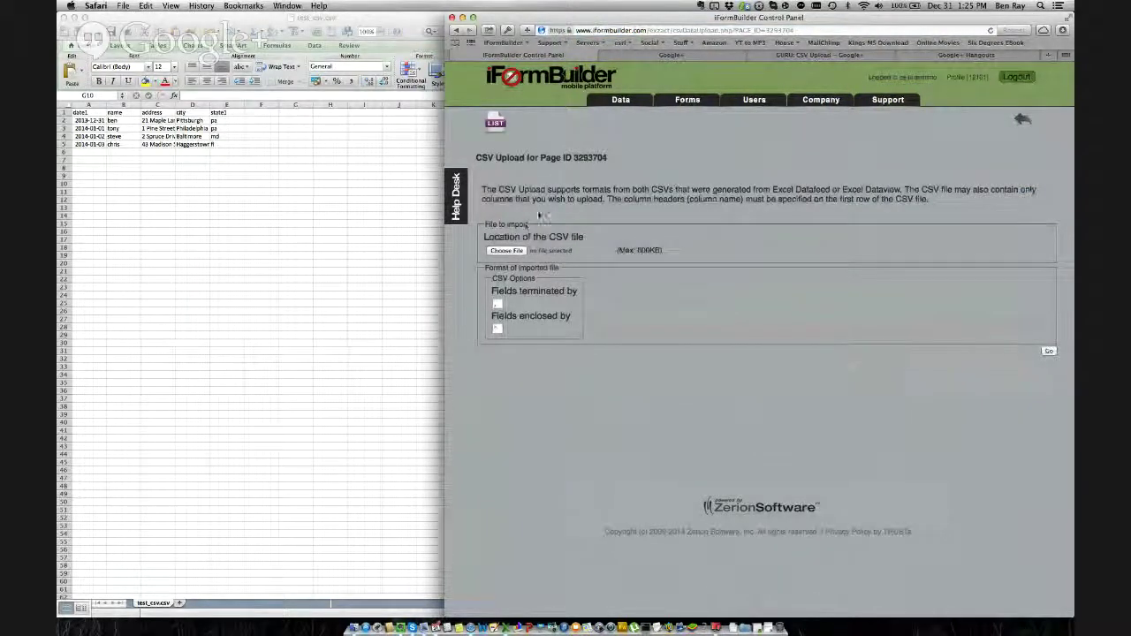
left_click(506, 249)
scroll(575, 232, "down", 5)
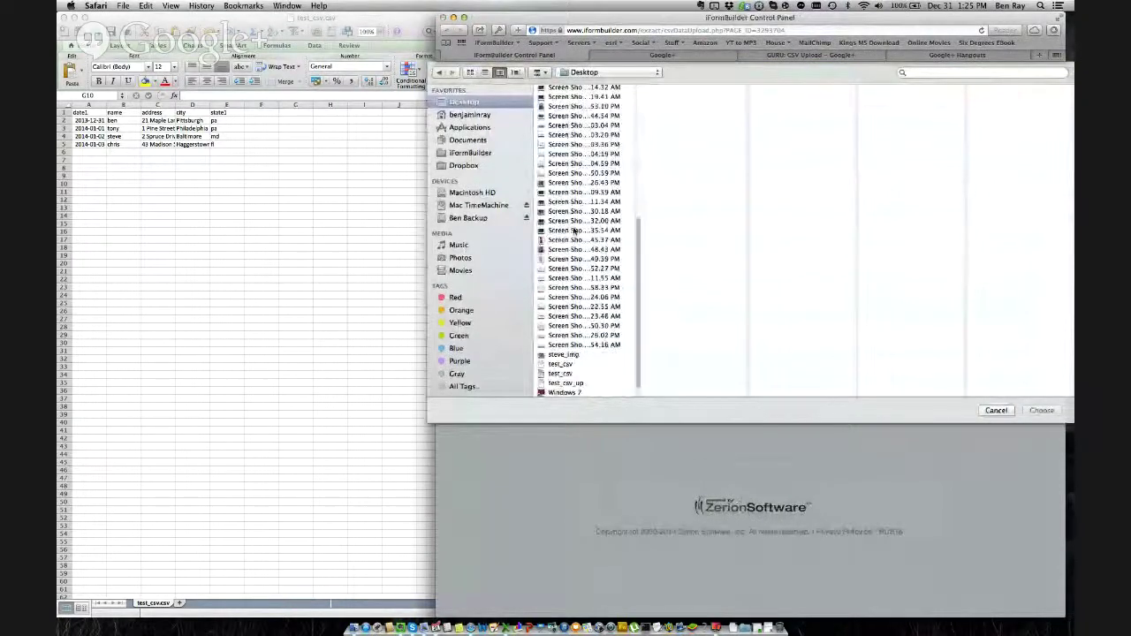
left_click(560, 363)
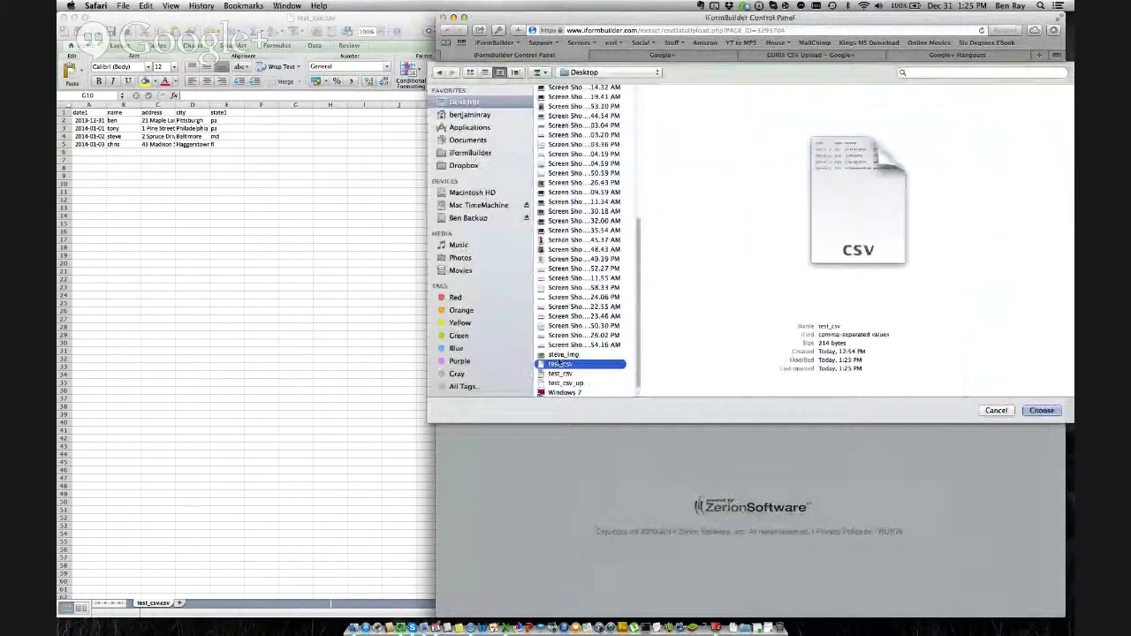
left_click(1047, 411)
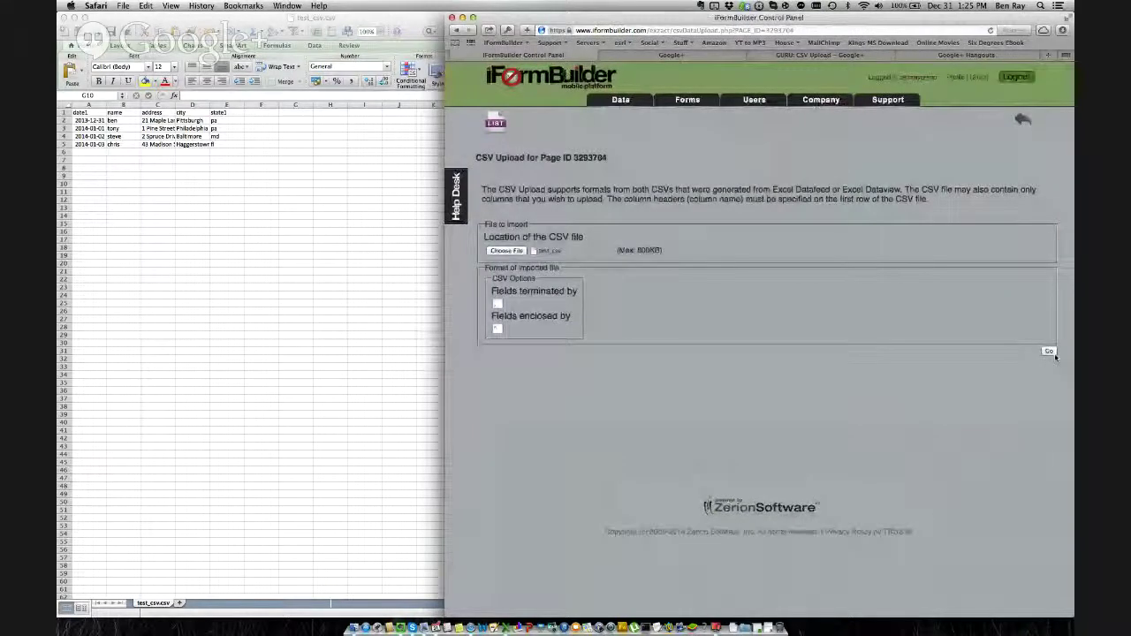
left_click(1049, 350)
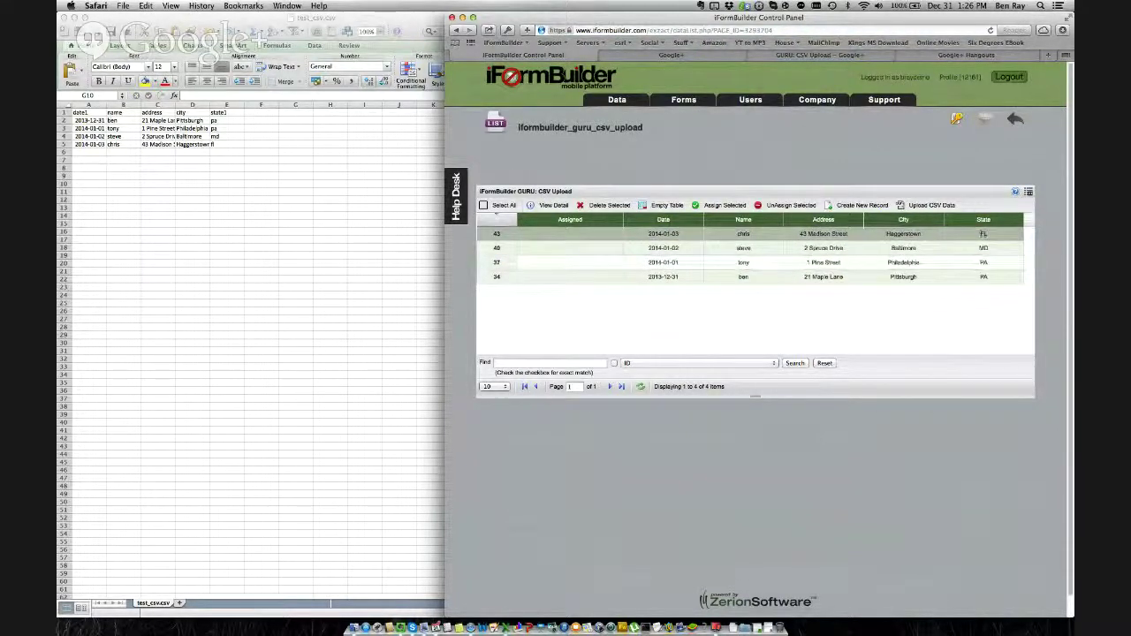
Examine the state and date values of the uploaded records against the rows in the spreadsheet.
left_click(992, 235)
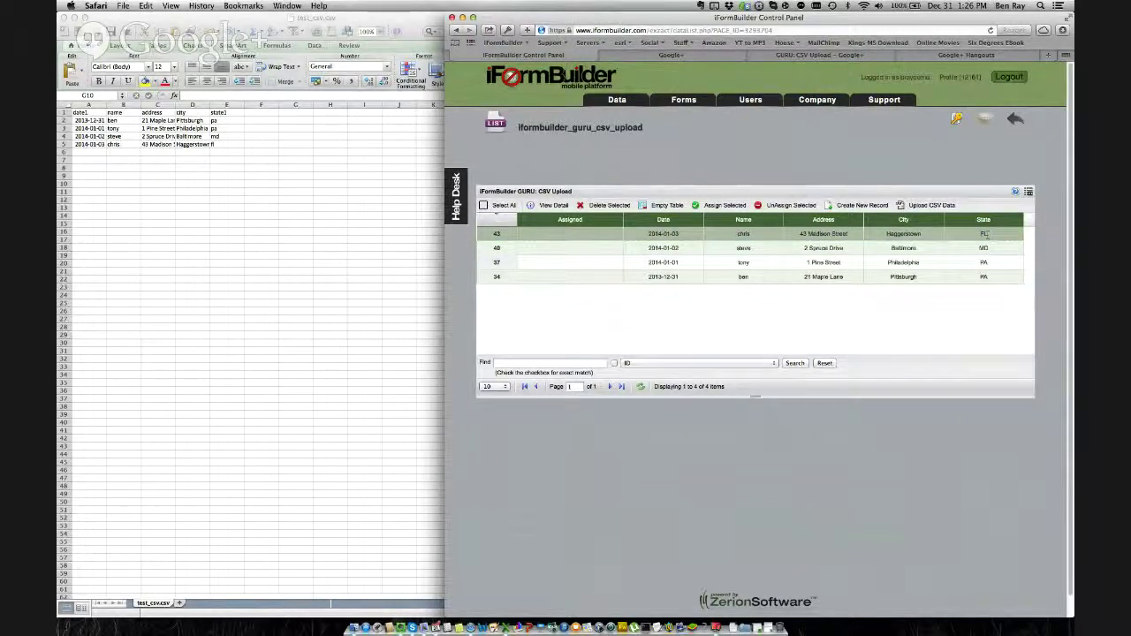
left_click(988, 235)
left_click(686, 277)
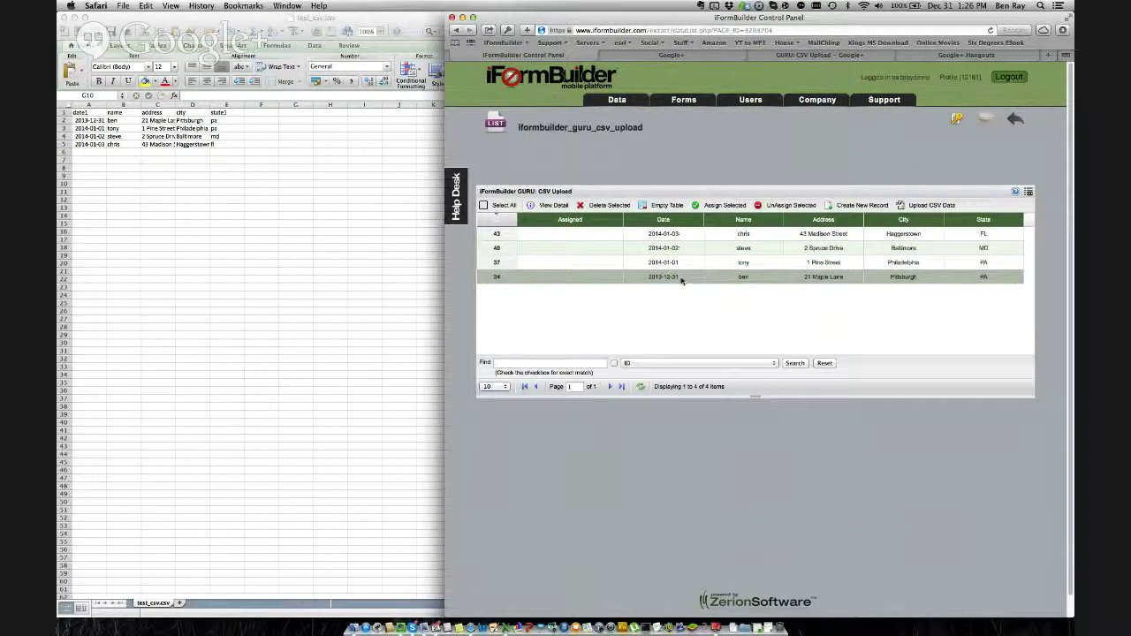
left_click_drag(649, 277, 678, 277)
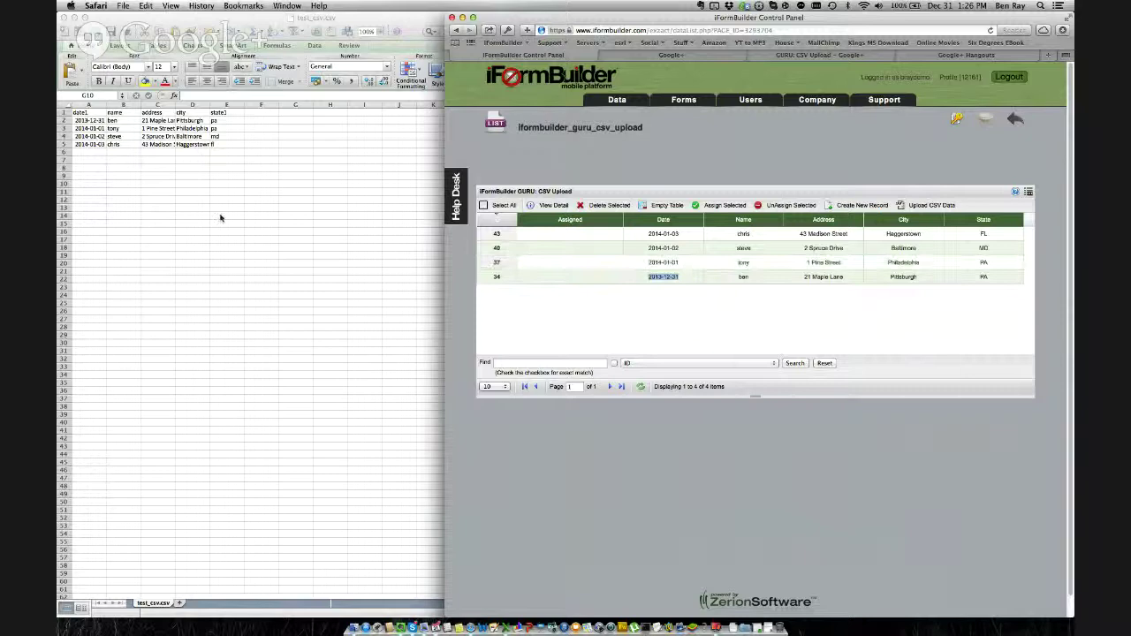
left_click(295, 170)
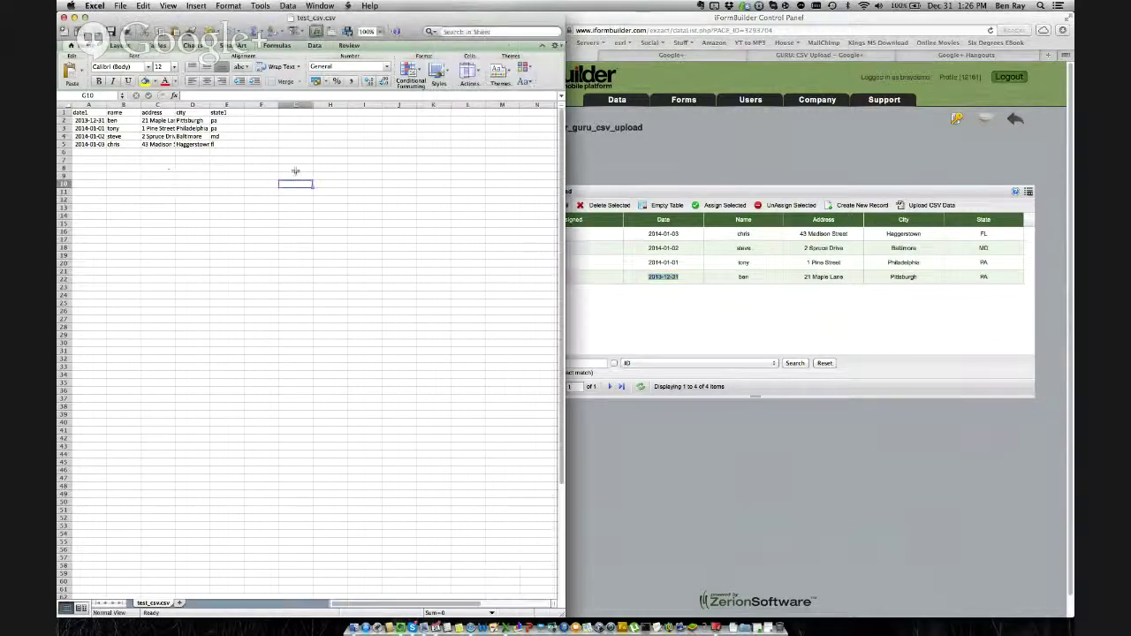
left_click(634, 179)
left_click(277, 194)
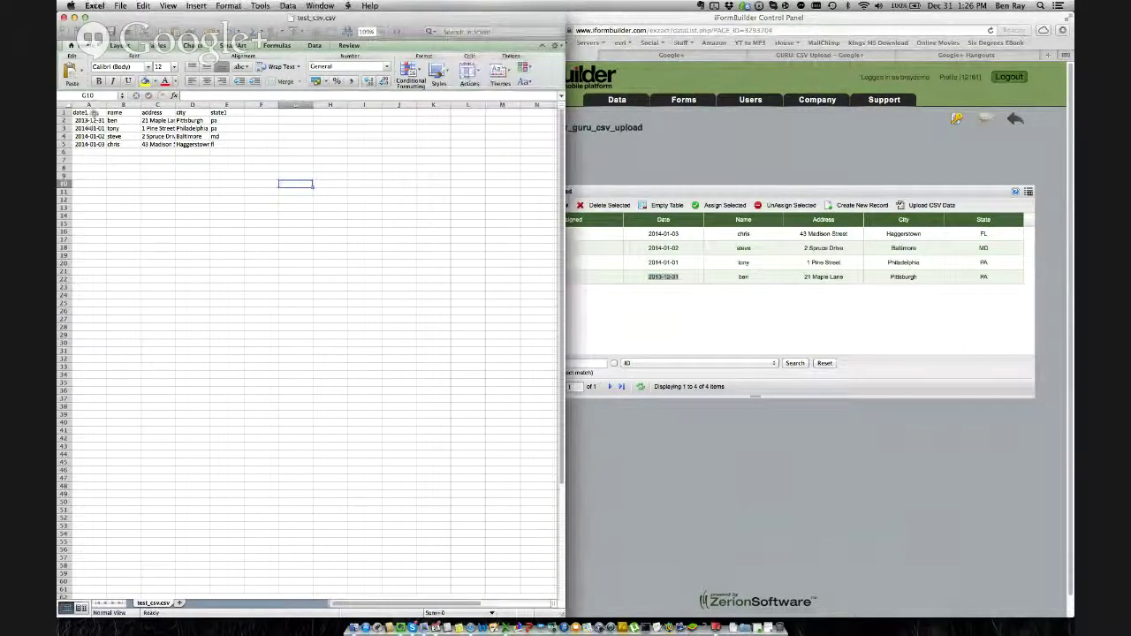
Apply the custom number format yyyy-mm-dd to the date1 column in the Excel sheet.
left_click(92, 106)
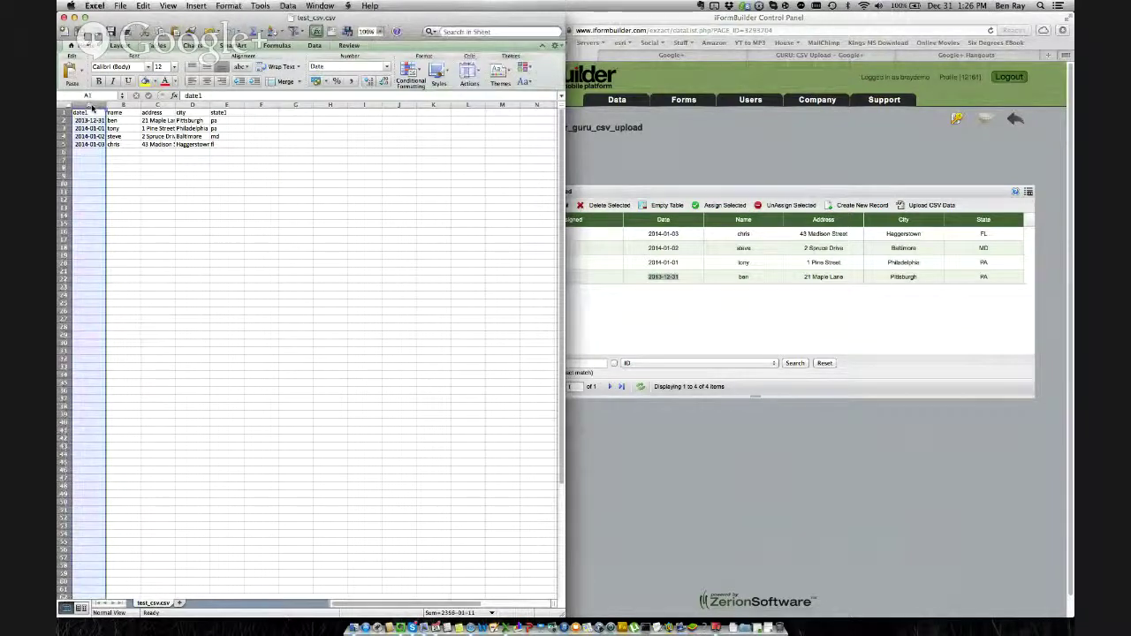
left_click(92, 112)
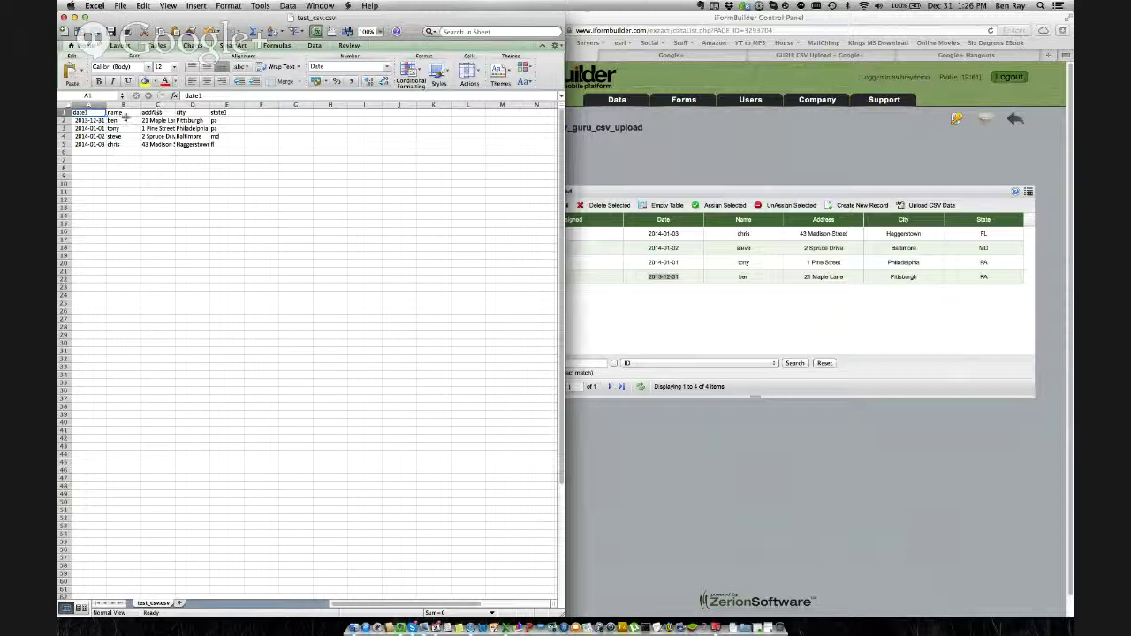
left_click(88, 105)
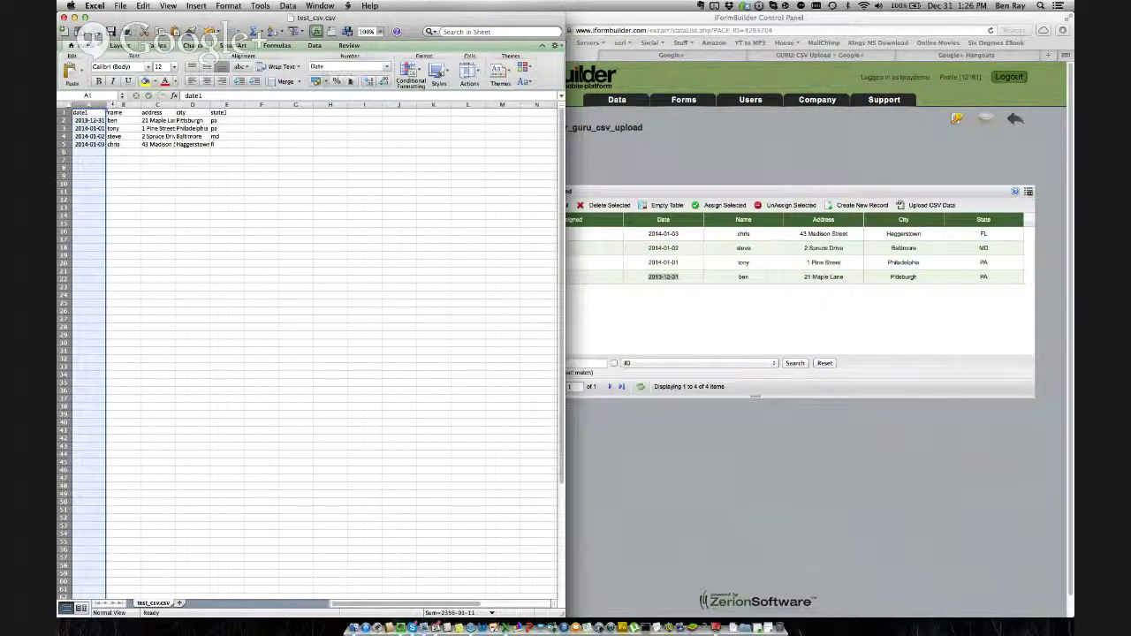
left_click(386, 67)
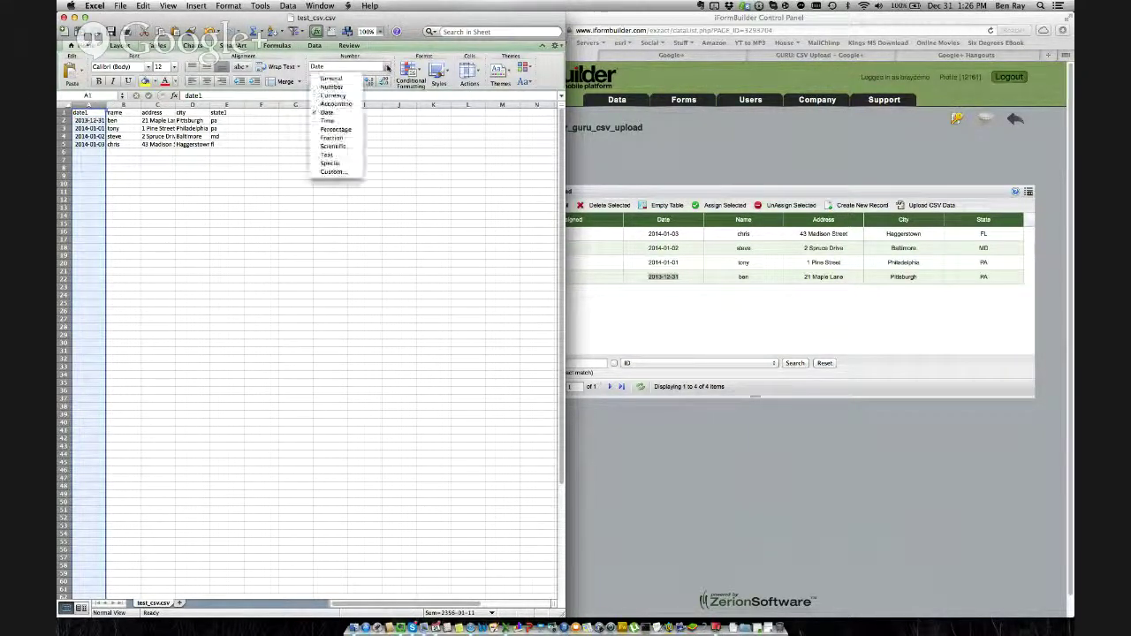
left_click(334, 171)
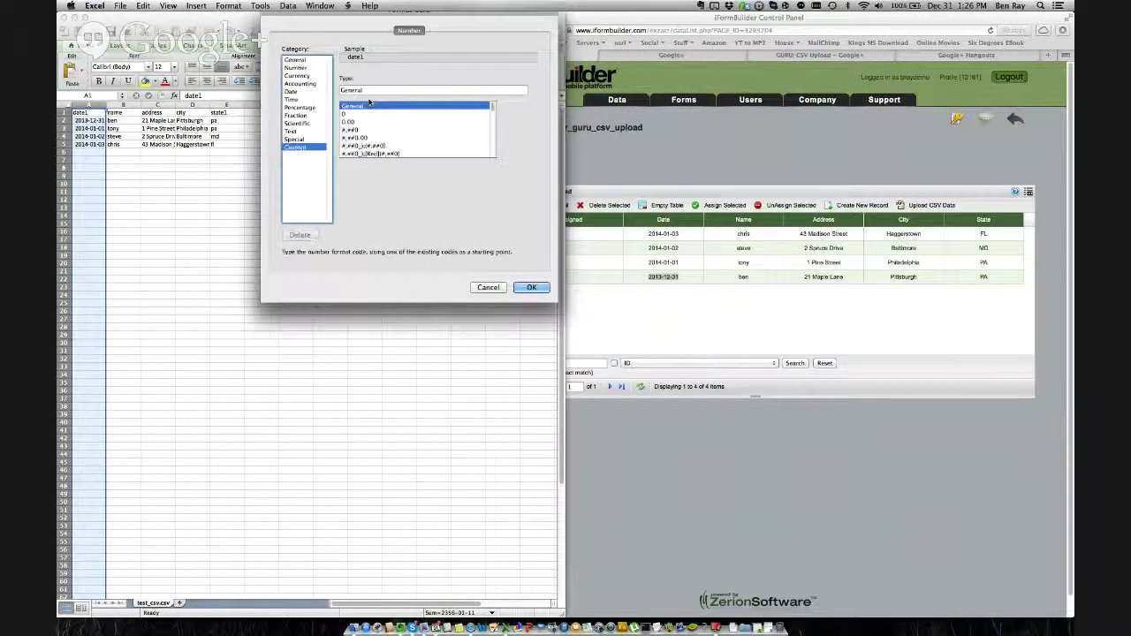
type("yyyy")
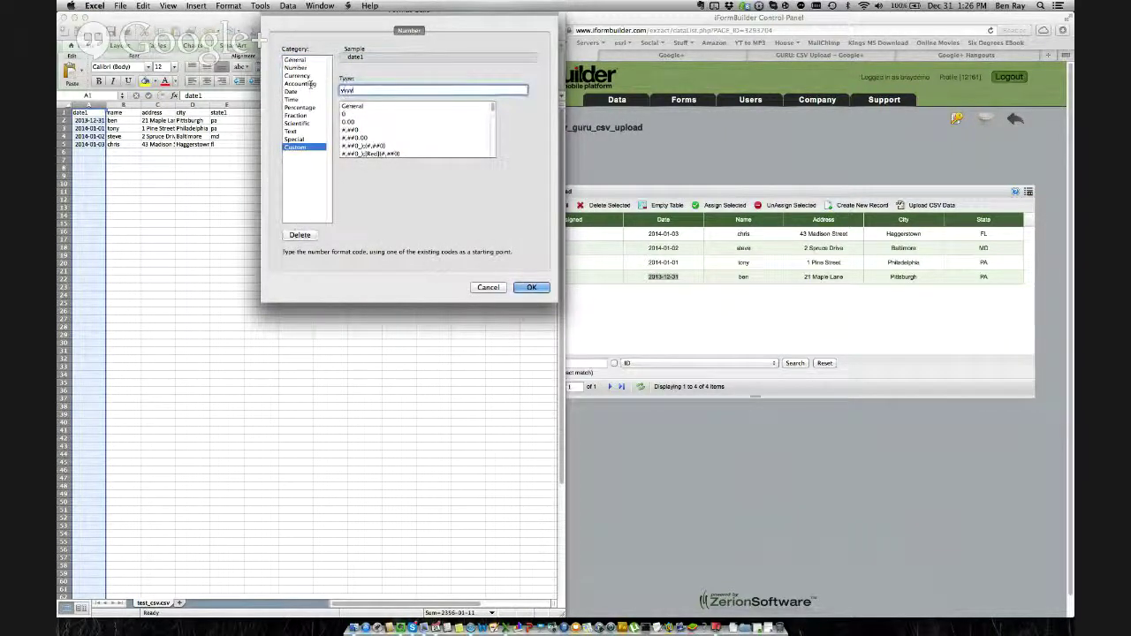
type("-mm-")
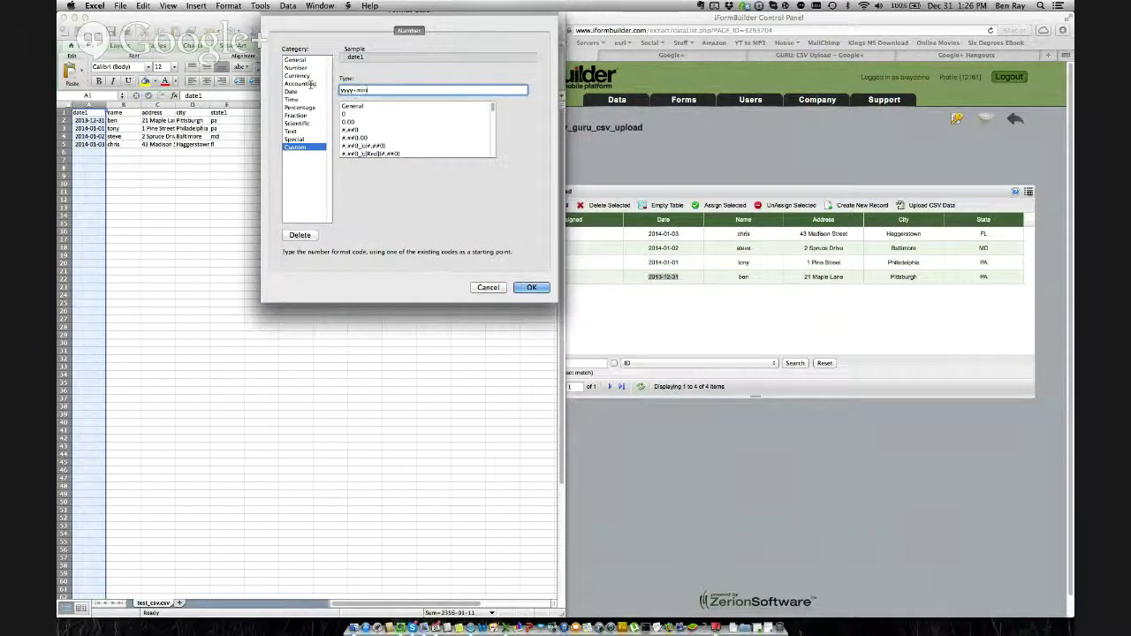
type("dd")
left_click(531, 287)
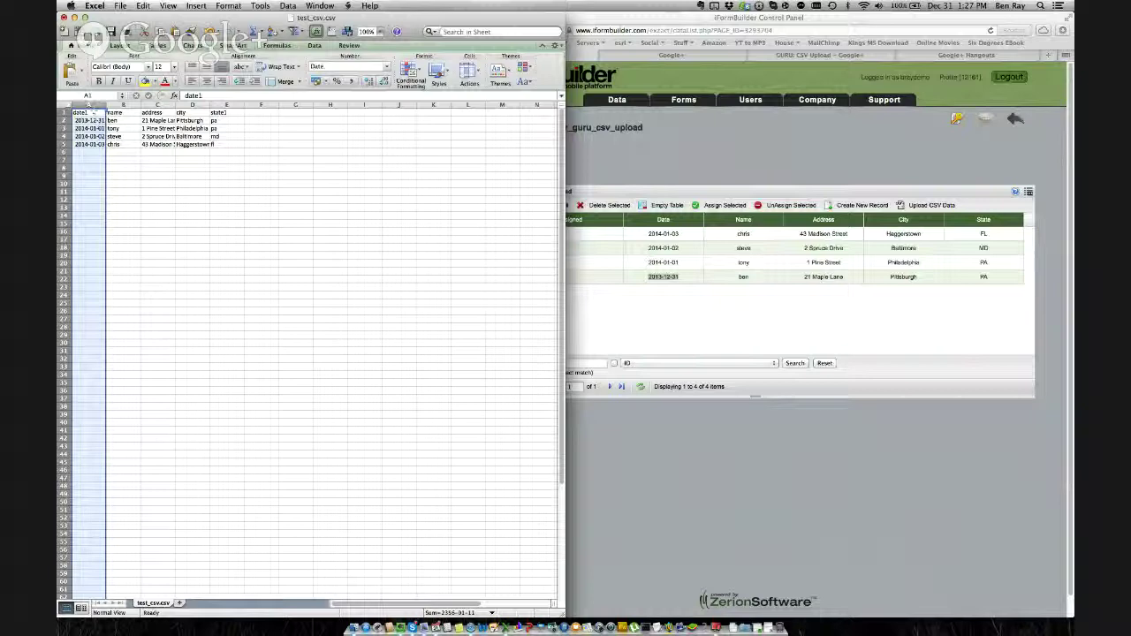
Switch to iFormBuilder in Safari and load the iformbuilder_guru_csv_upload form in FormBuilder for editing.
left_click(226, 104)
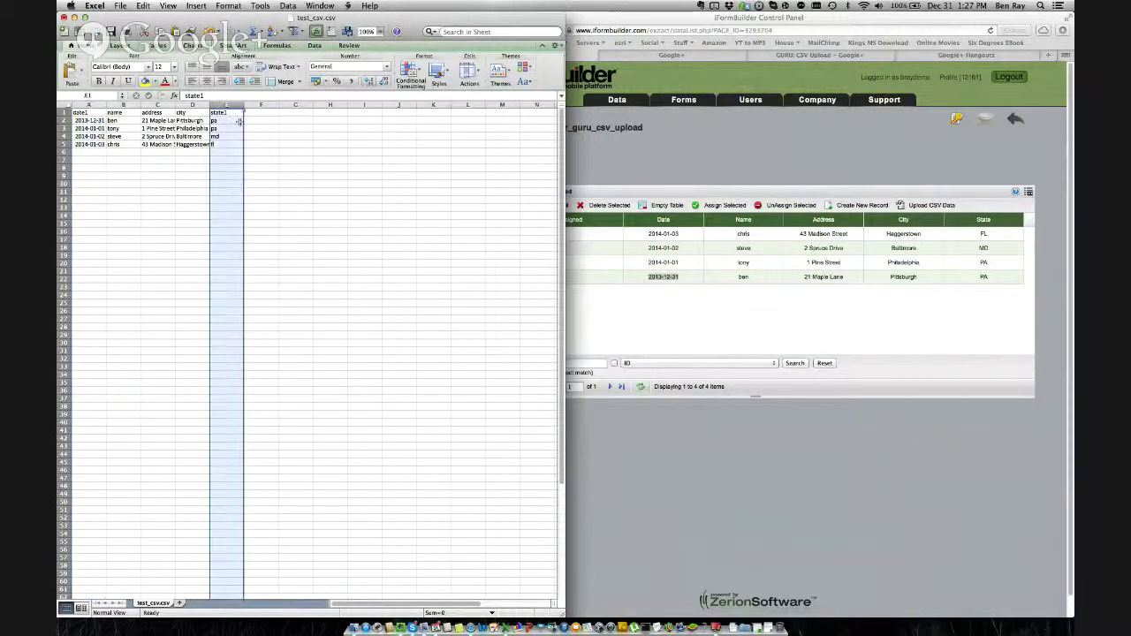
left_click(659, 153)
mouse_move(683, 99)
left_click(674, 125)
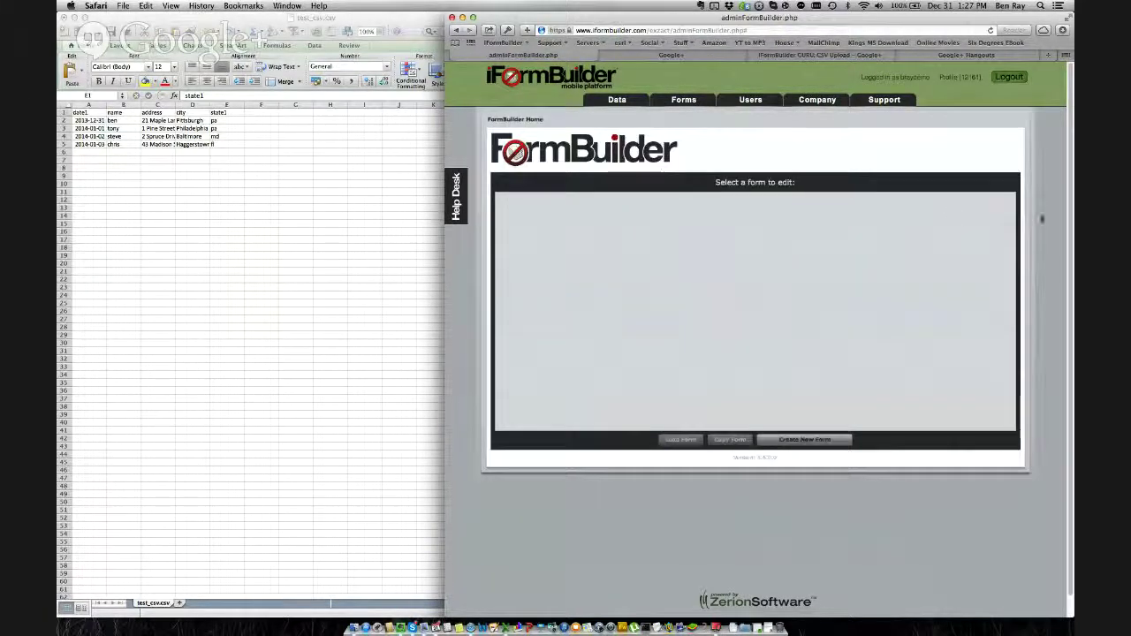
left_click_drag(1013, 210, 1012, 276)
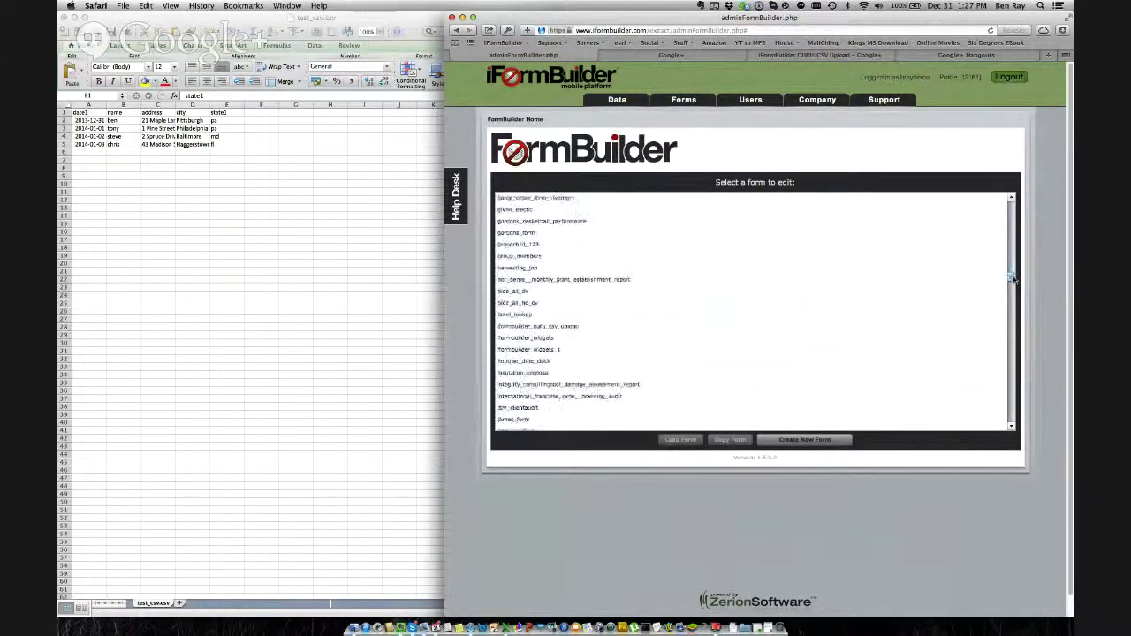
left_click_drag(622, 361, 601, 303)
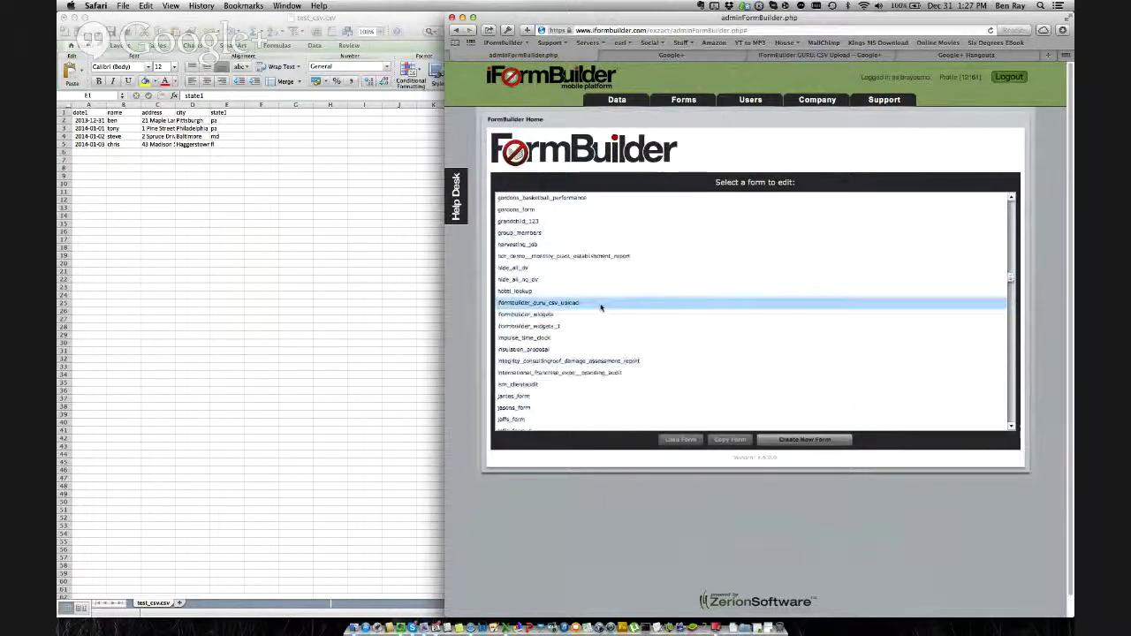
left_click(677, 440)
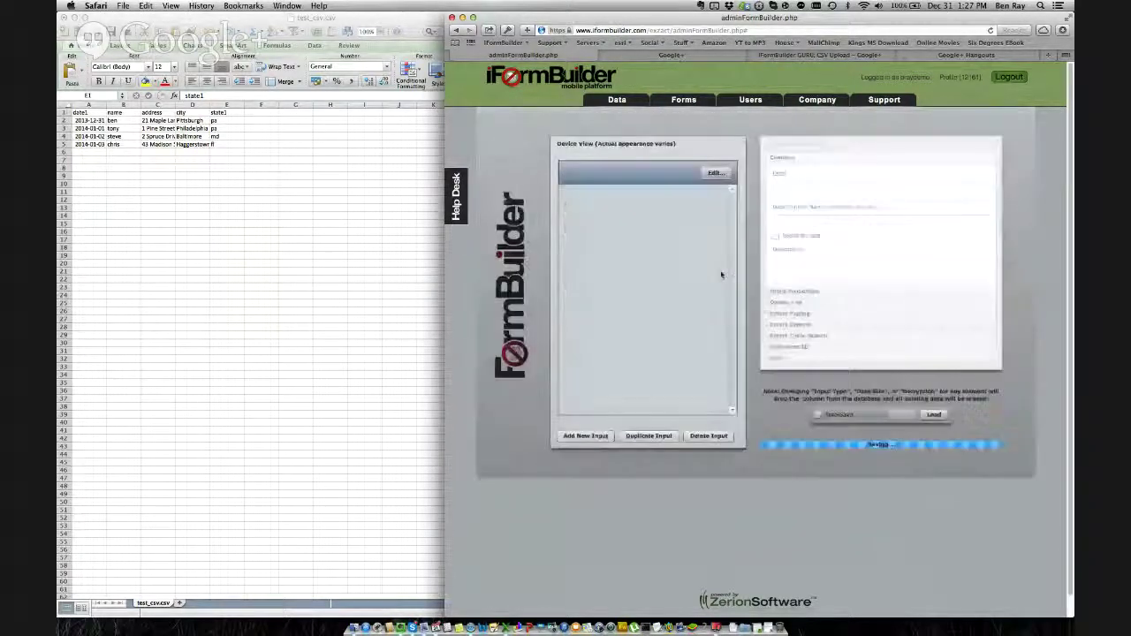
Open the States option list assigned to the State pick list and show its advanced label and key value table.
left_click(785, 303)
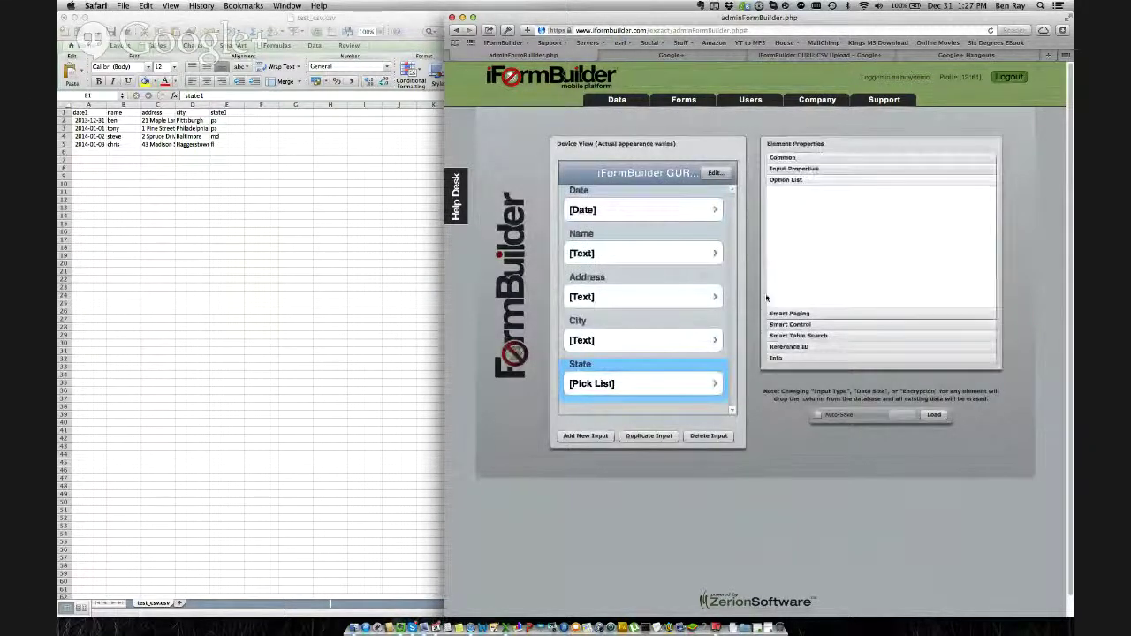
left_click(811, 297)
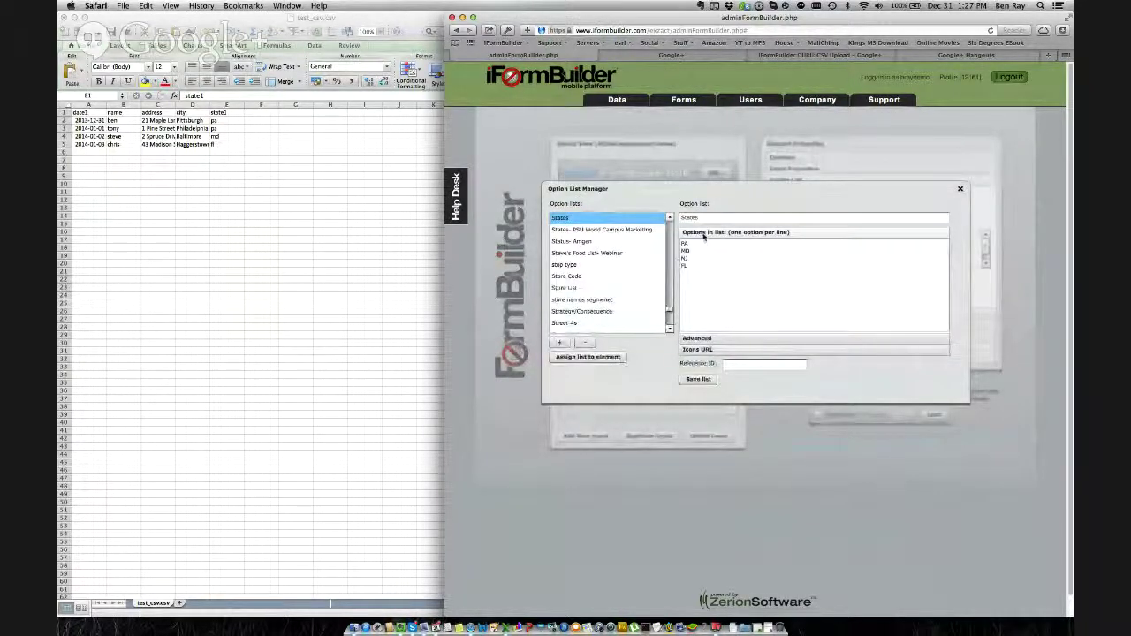
left_click(712, 338)
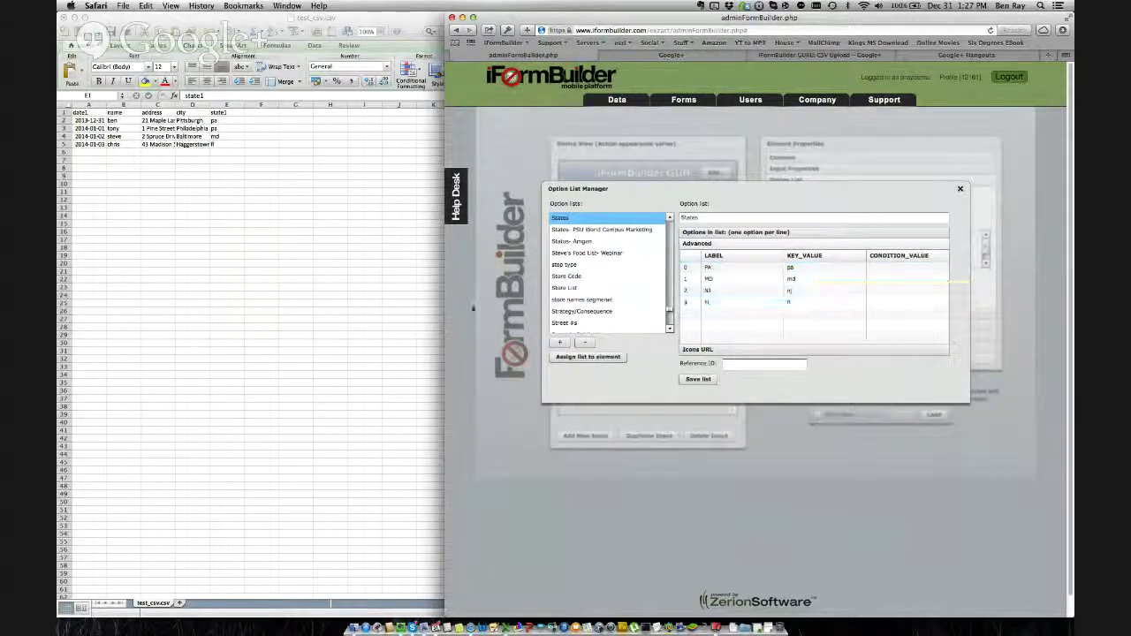
Switch to the test_csv sheet in Excel and set the state1 value in cell E4 to nj.
left_click(301, 222)
left_click(226, 105)
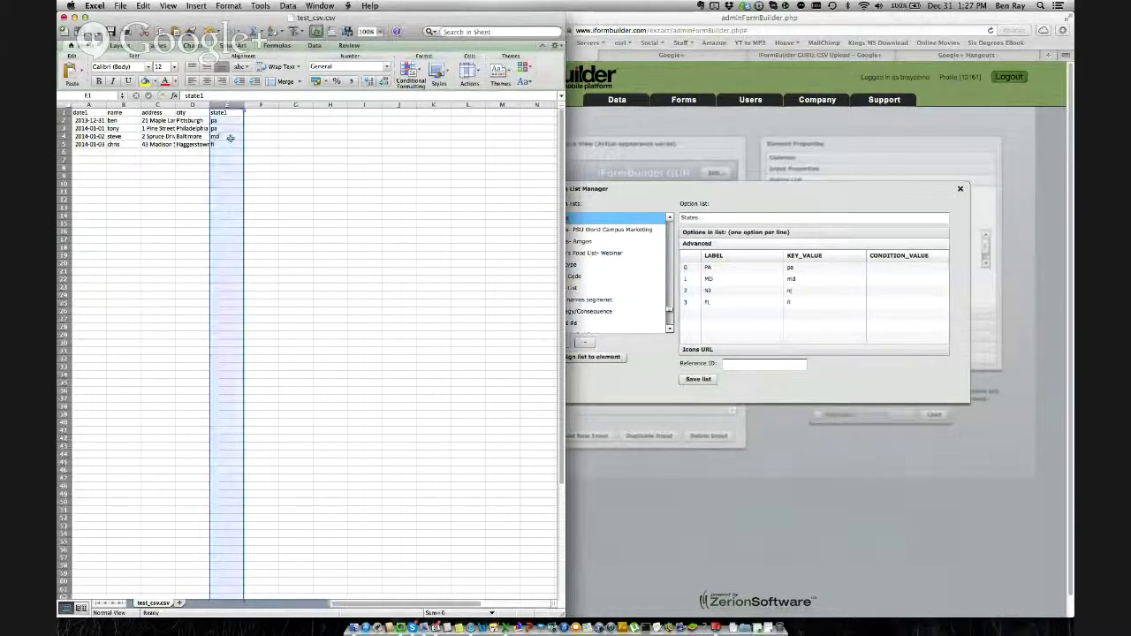
left_click(229, 137)
type("nj")
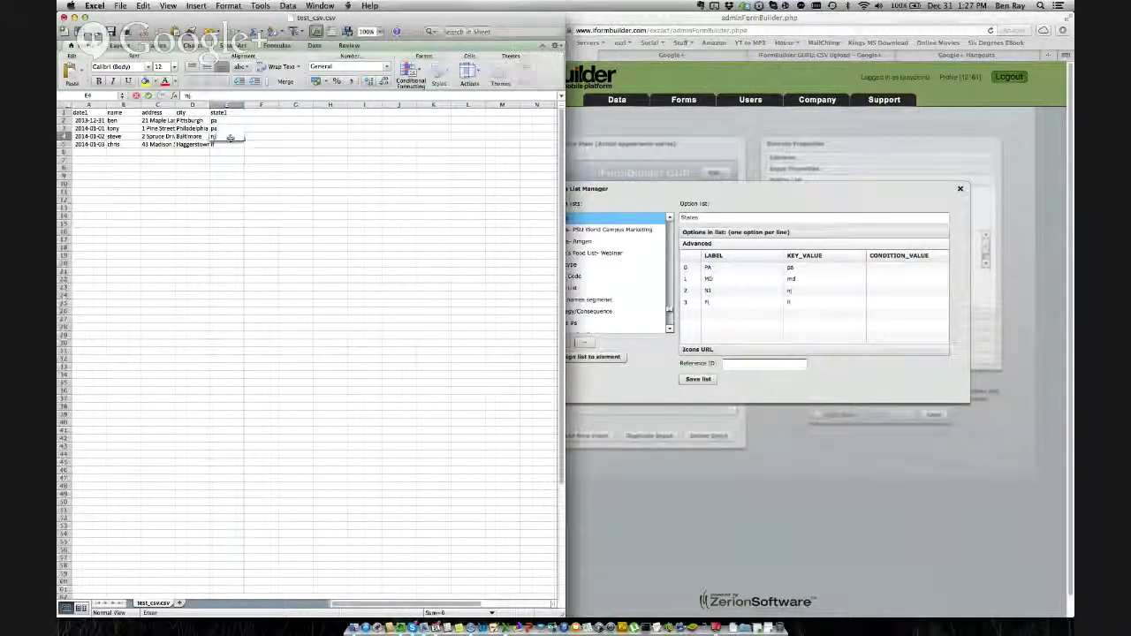
key("Return")
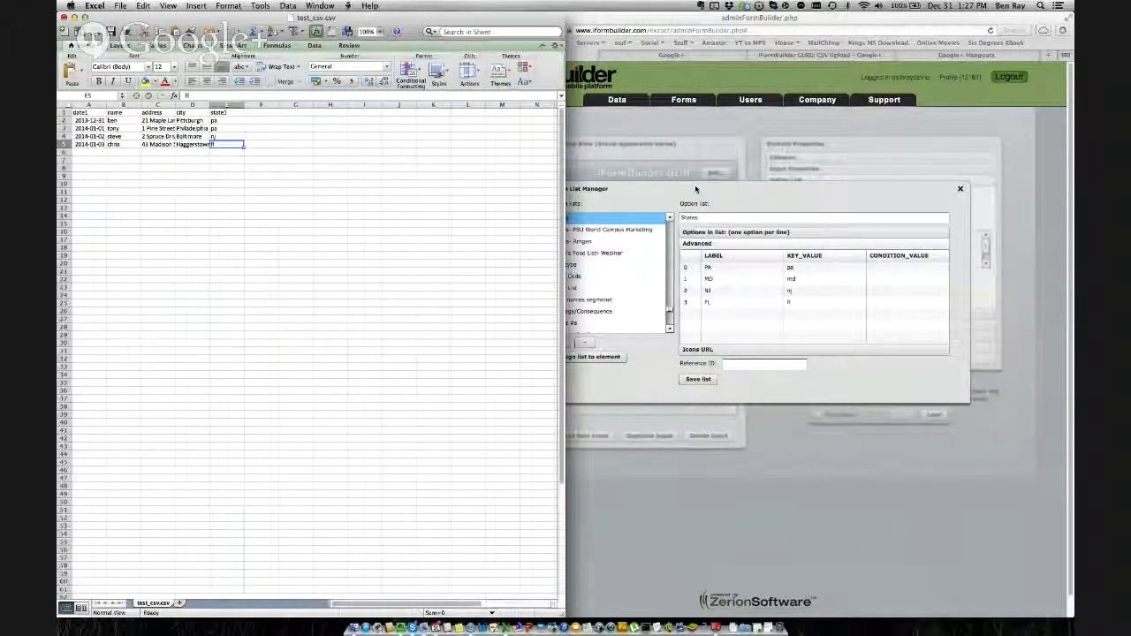